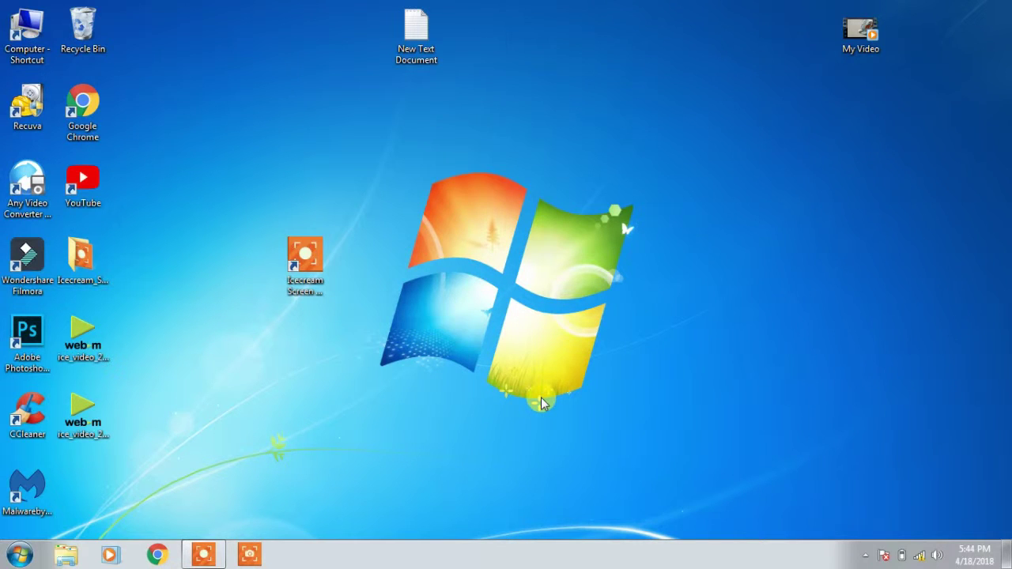
{"action": "mouse_move", "coordinate": [201, 557]}
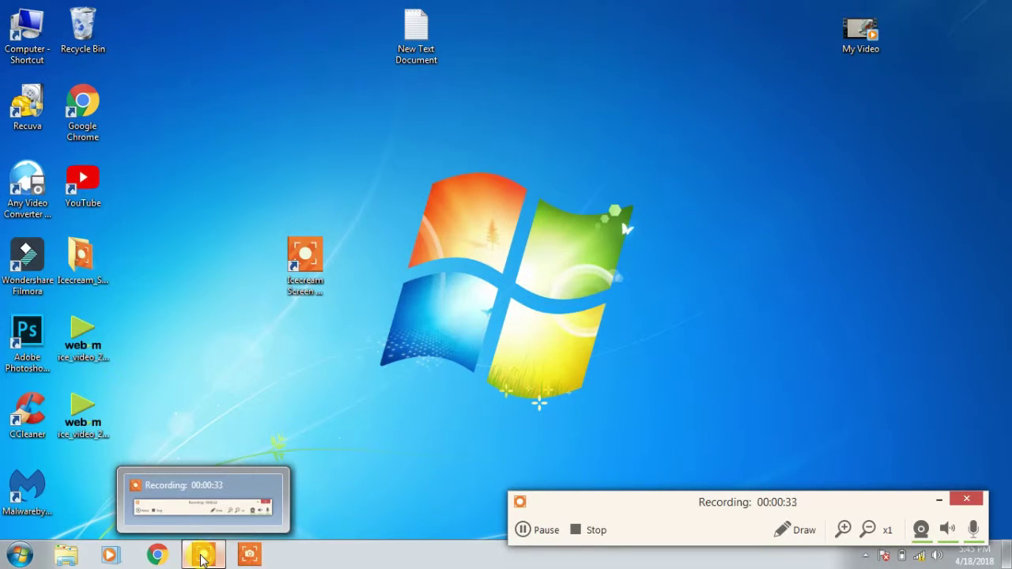
{"action": "left_click", "coordinate": [523, 530]}
{"action": "left_click", "coordinate": [523, 530]}
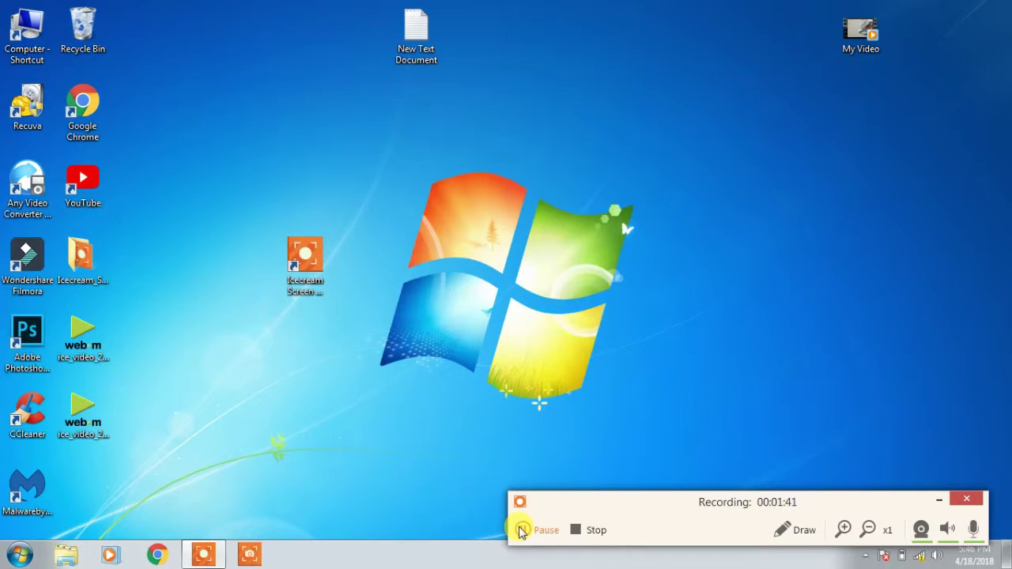
{"action": "left_click", "coordinate": [522, 531]}
{"action": "left_click", "coordinate": [526, 532]}
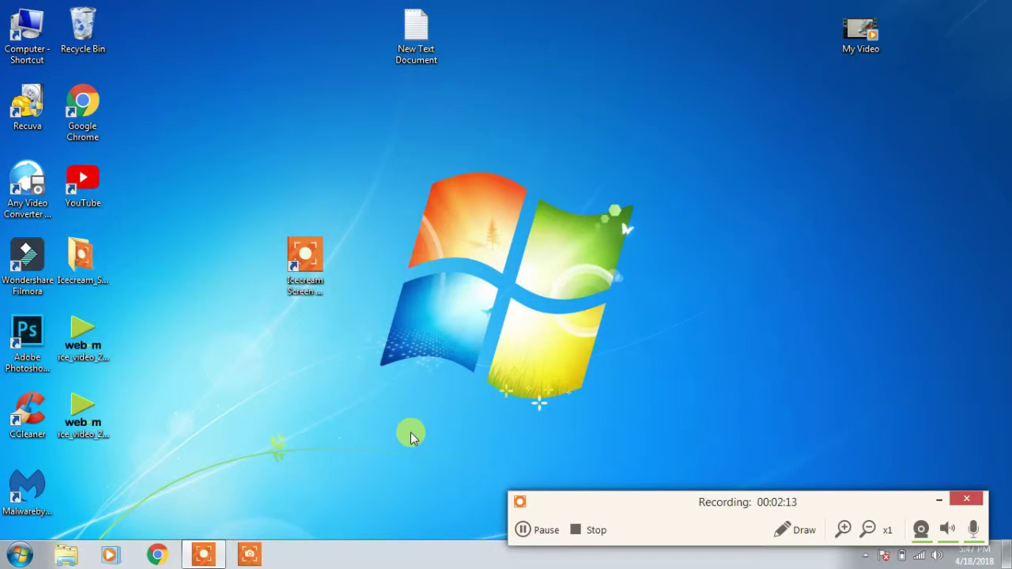
{"action": "left_click", "coordinate": [523, 531]}
{"action": "left_click", "coordinate": [533, 530]}
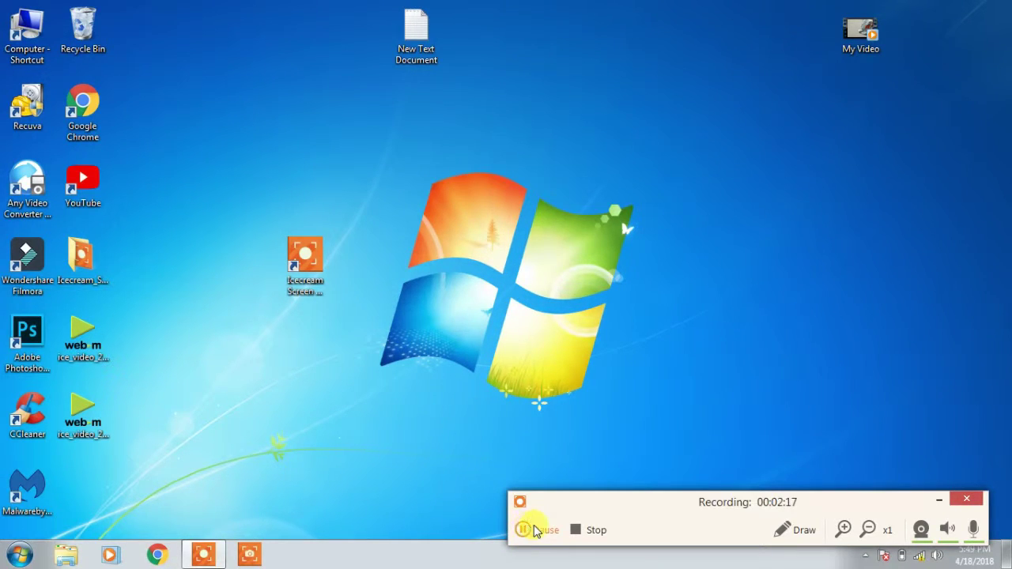
{"action": "right_click", "coordinate": [464, 284]}
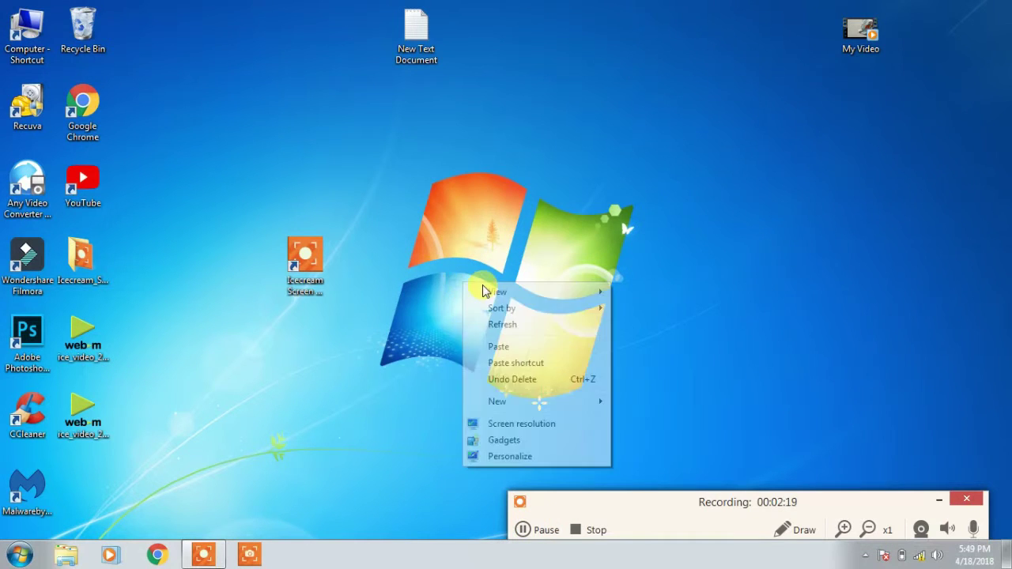
{"action": "left_click", "coordinate": [511, 324]}
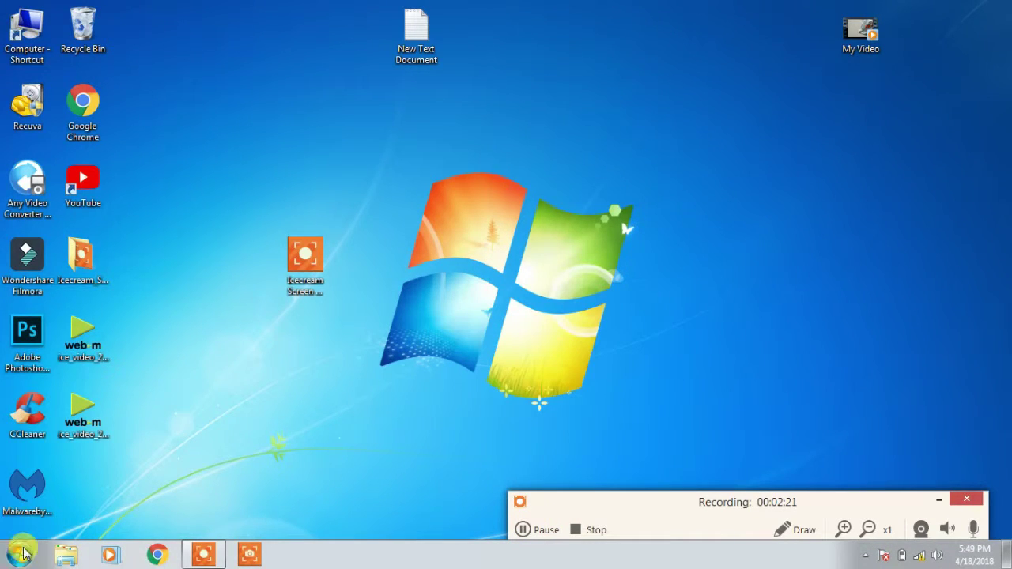
{"action": "left_click", "coordinate": [16, 557]}
{"action": "right_click", "coordinate": [599, 84]}
{"action": "left_click", "coordinate": [639, 127]}
- Search the Start menu for "pe" and run Performance Monitor as administrator
{"action": "left_click", "coordinate": [18, 555]}
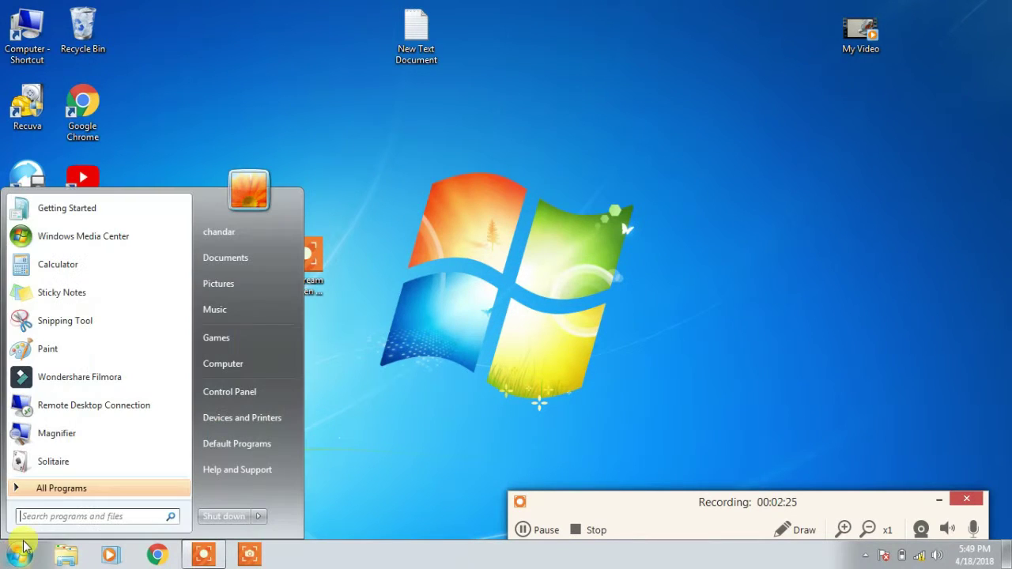
{"action": "left_click", "coordinate": [58, 516]}
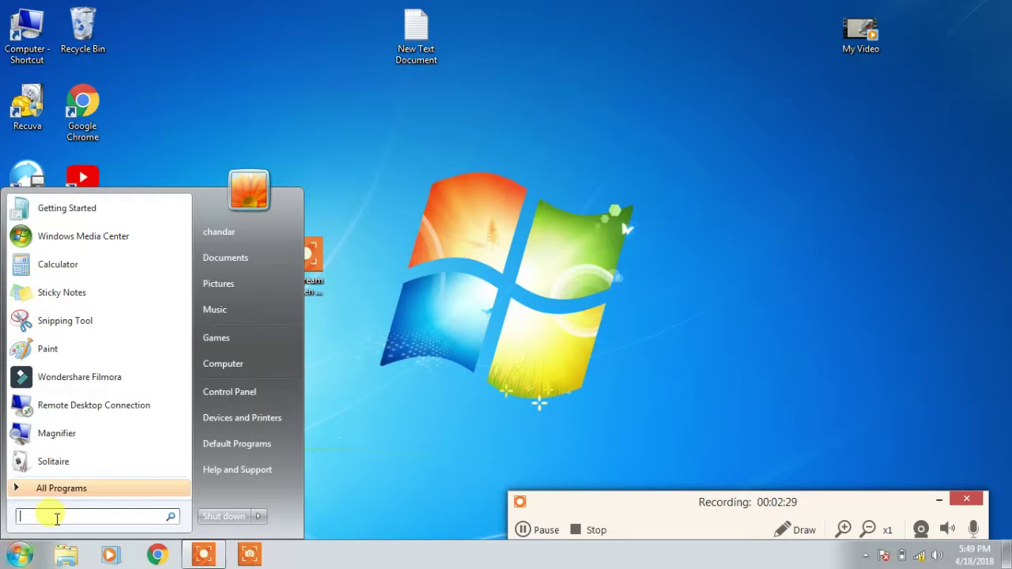
{"action": "type", "text": "pe"}
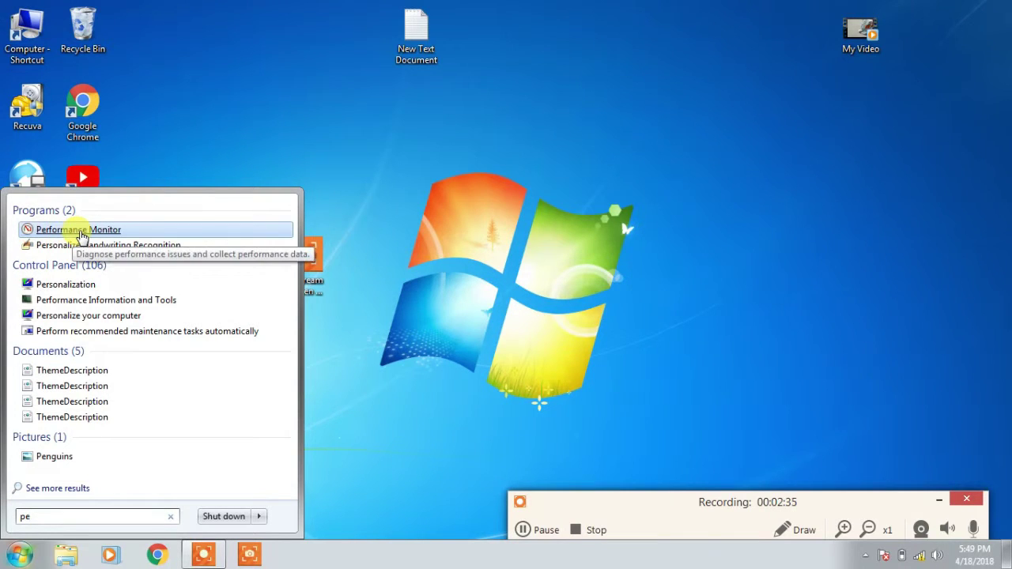
{"action": "right_click", "coordinate": [82, 234]}
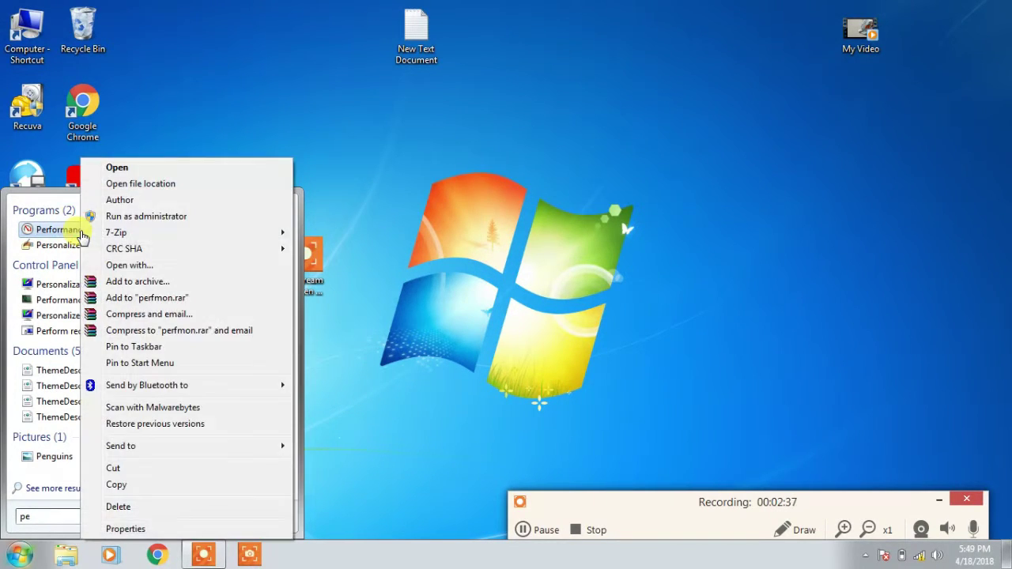
{"action": "left_click", "coordinate": [139, 218]}
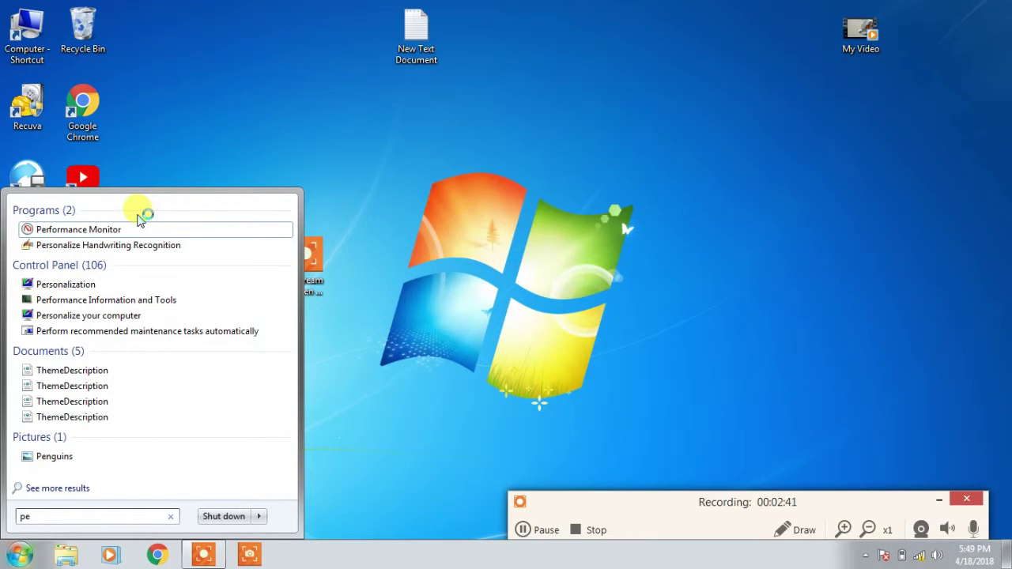
{"action": "left_click", "coordinate": [525, 530]}
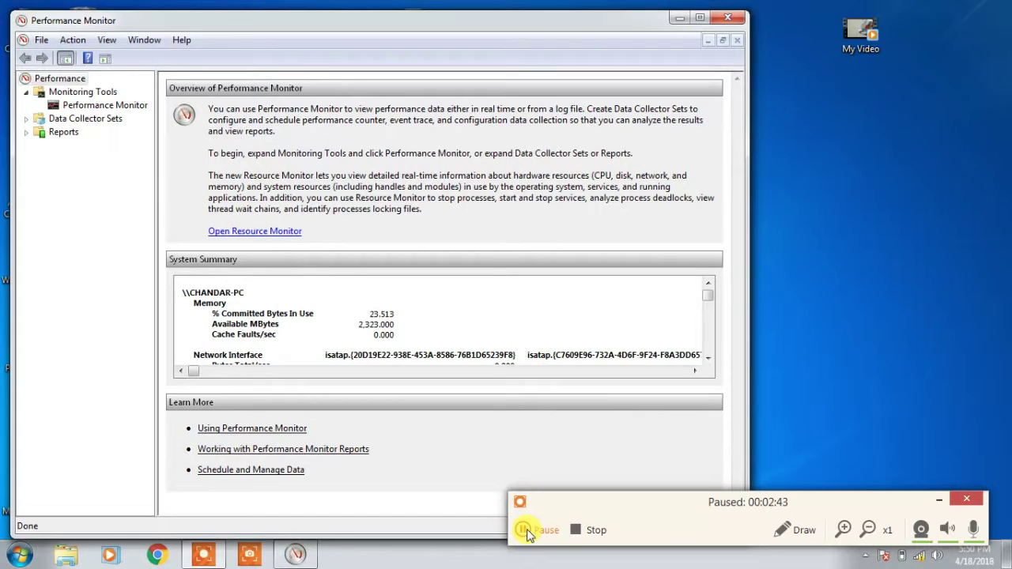
{"action": "left_click", "coordinate": [526, 531]}
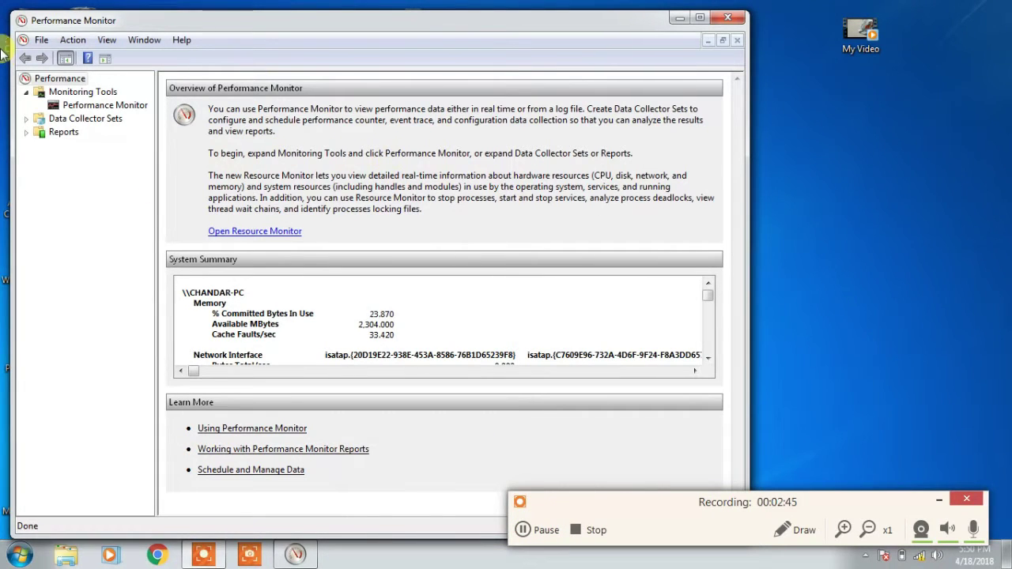
- Open the User Defined folder under Data Collector Sets and move the recorder window clear of Performance Monitor
{"action": "left_click", "coordinate": [73, 120]}
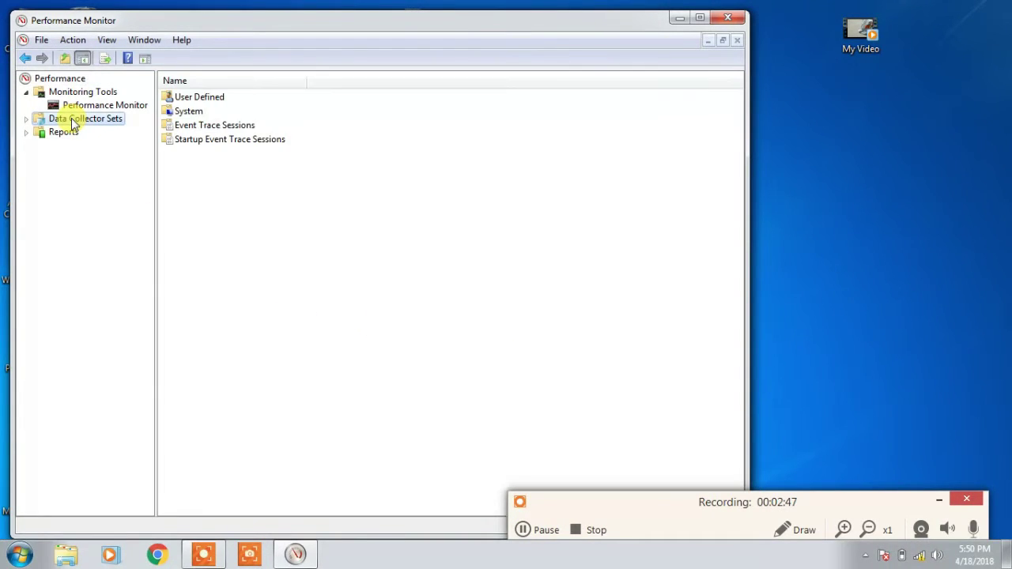
{"action": "double_click", "coordinate": [200, 97]}
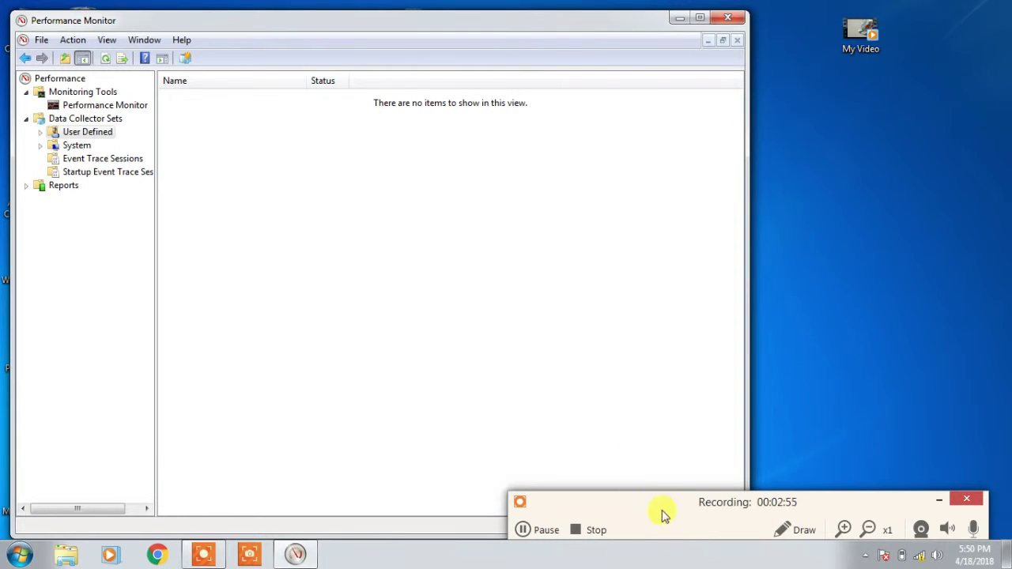
{"action": "left_click_drag", "start_coordinate": [680, 518], "coordinate": [917, 314]}
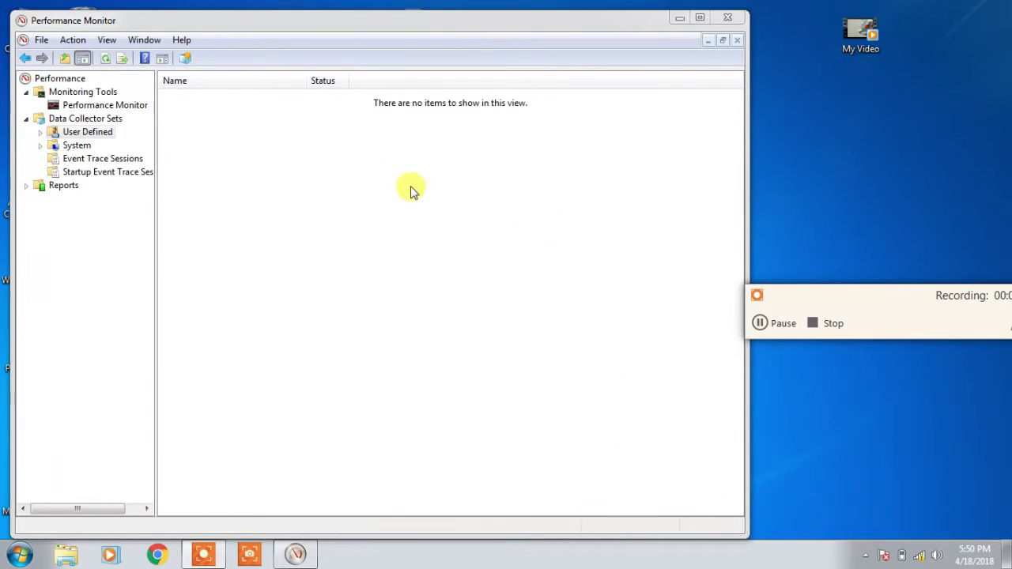
{"action": "right_click", "coordinate": [314, 169]}
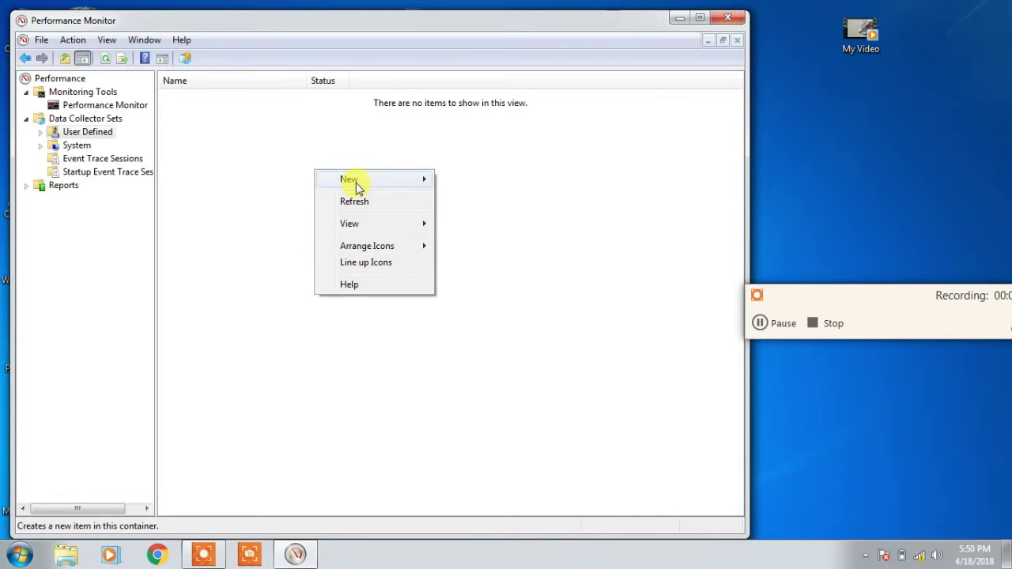
{"action": "mouse_move", "coordinate": [356, 183]}
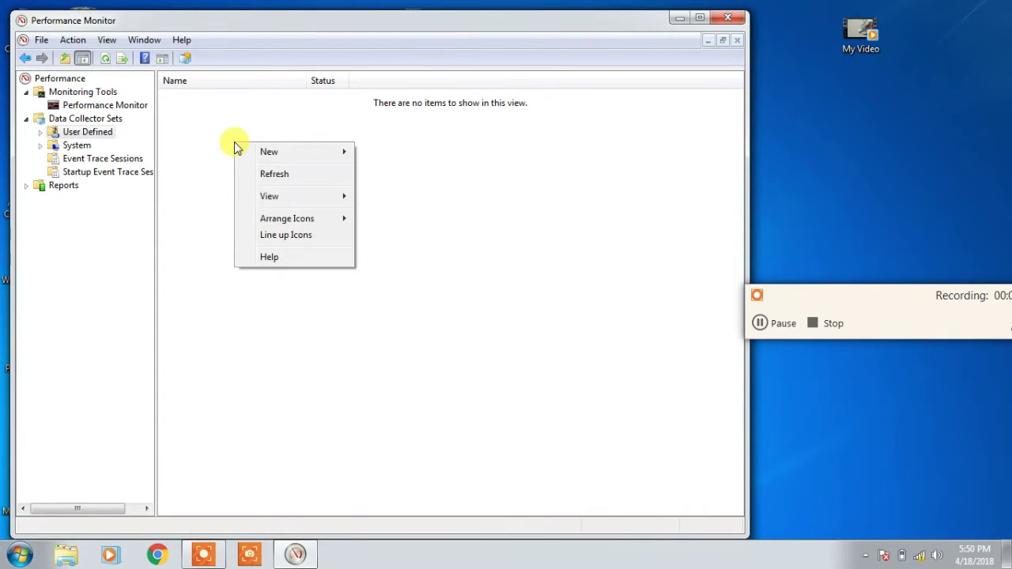
{"action": "left_click", "coordinate": [432, 166]}
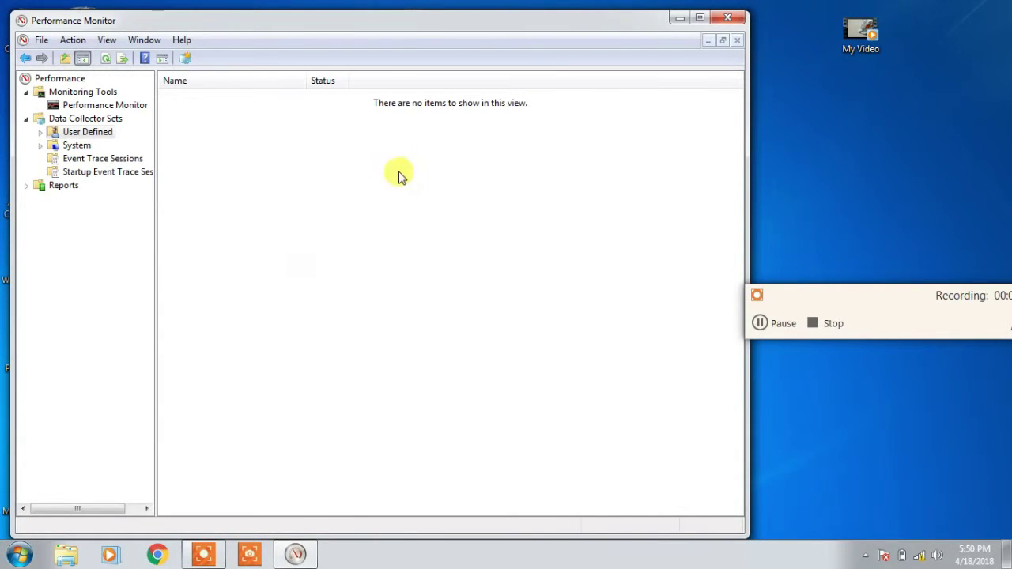
- Start a new data collector set in the User Defined folder and name it cpu
{"action": "right_click", "coordinate": [322, 179]}
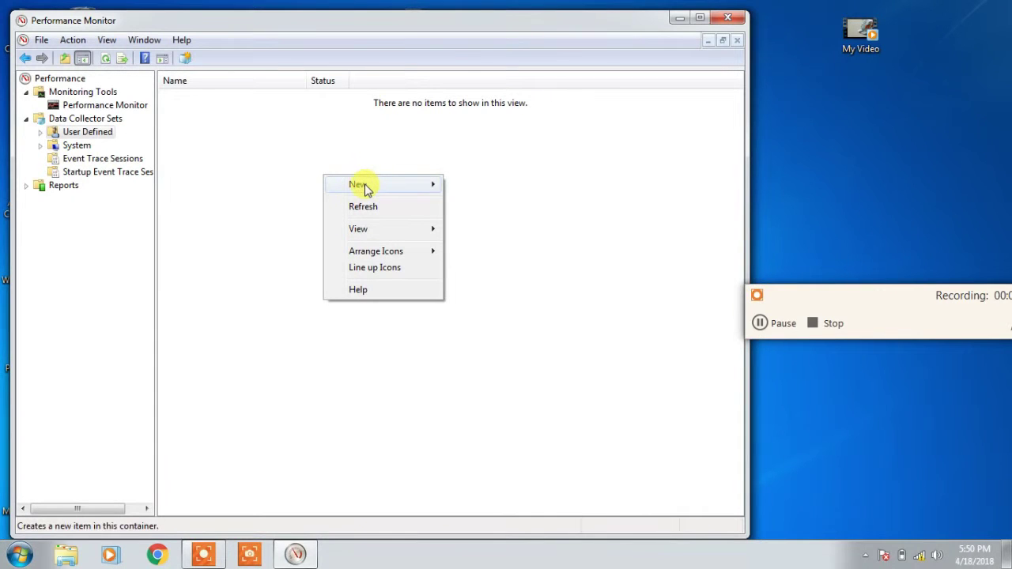
{"action": "mouse_move", "coordinate": [362, 187]}
{"action": "left_click", "coordinate": [488, 190]}
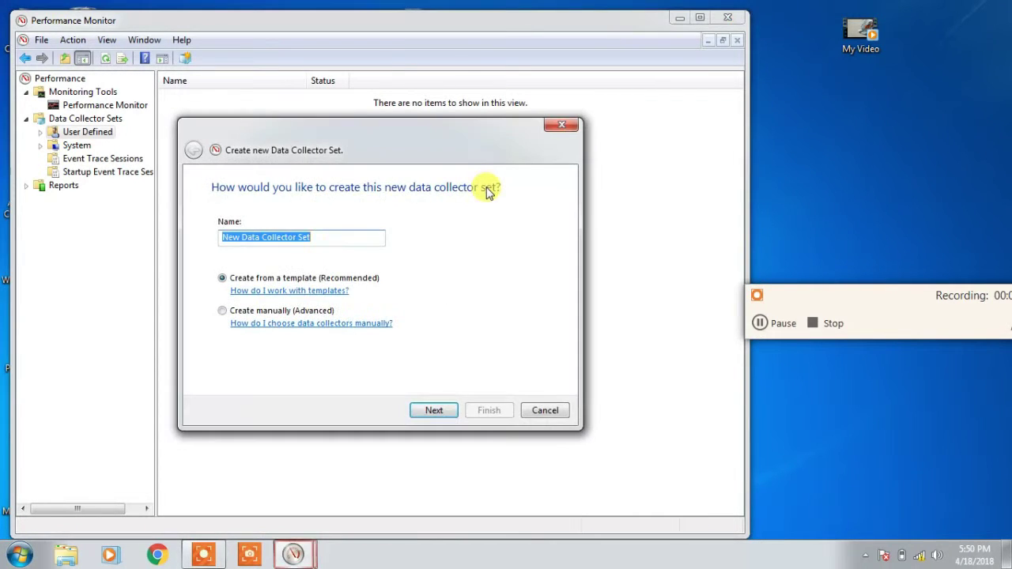
{"action": "left_click", "coordinate": [315, 239]}
{"action": "key", "text": "BackSpace"}
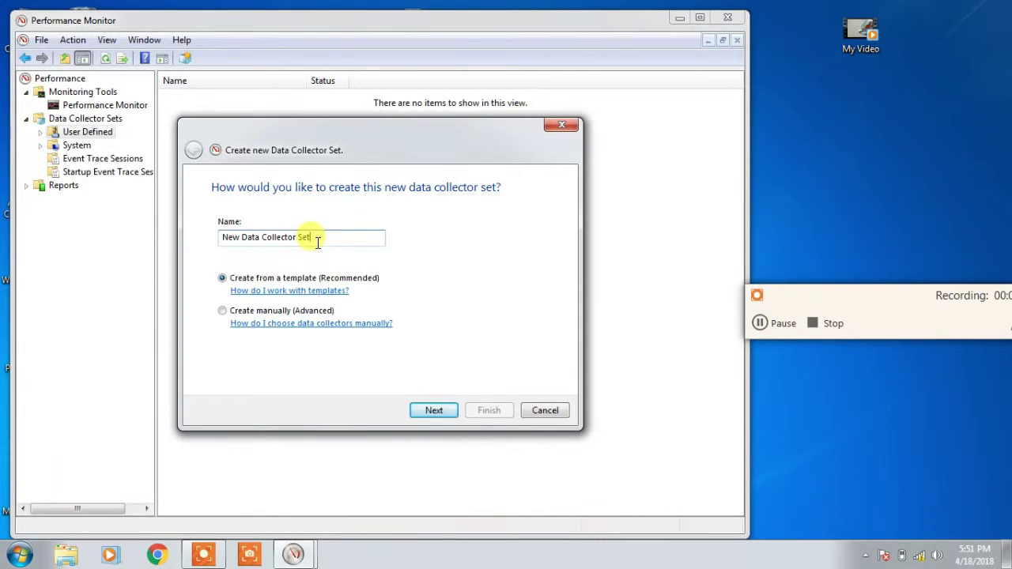
{"action": "key", "text": "BackSpace"}
{"action": "key", "text": "BackSpace"}
{"action": "key", "text": "BackSpace"}
{"action": "key", "text": "BackSpace"}
{"action": "key", "text": "BackSpace"}
{"action": "key", "text": "BackSpace"}
{"action": "key", "text": "BackSpace"}
{"action": "key", "text": "BackSpace"}
{"action": "key", "text": "BackSpace"}
{"action": "key", "text": "BackSpace"}
{"action": "key", "text": "BackSpace"}
{"action": "key", "text": "BackSpace"}
{"action": "key", "text": "BackSpace"}
{"action": "key", "text": "BackSpace"}
{"action": "key", "text": "BackSpace"}
{"action": "key", "text": "BackSpace"}
{"action": "key", "text": "BackSpace"}
{"action": "key", "text": "BackSpace"}
{"action": "key", "text": "BackSpace"}
{"action": "key", "text": "BackSpace"}
{"action": "key", "text": "BackSpace"}
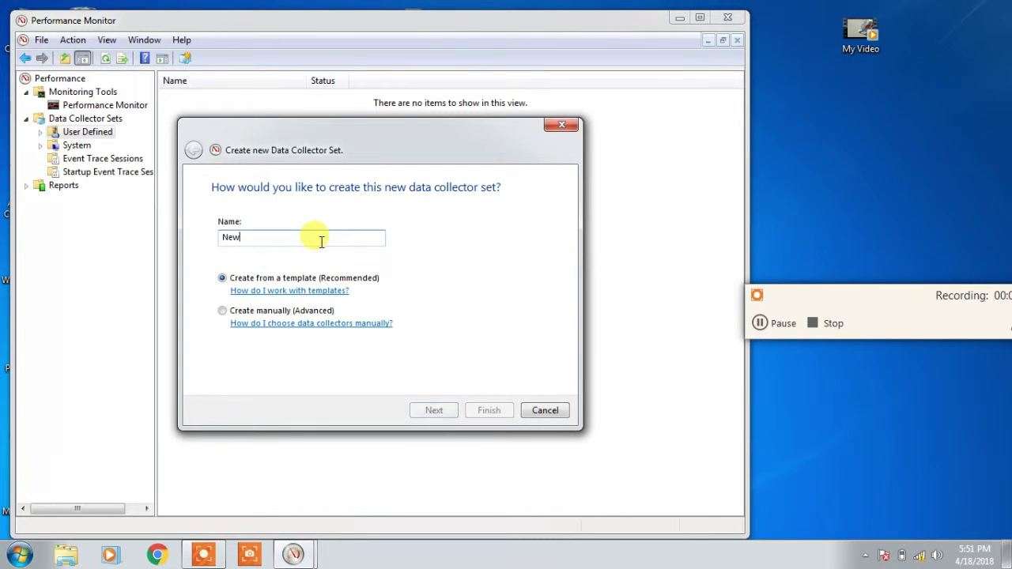
{"action": "type", "text": "c"}
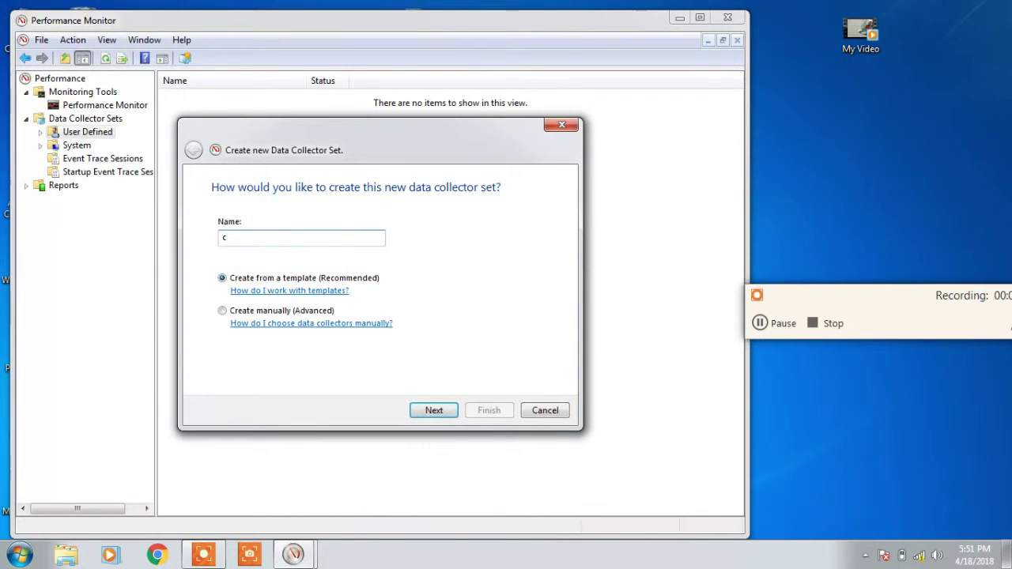
{"action": "type", "text": "pu"}
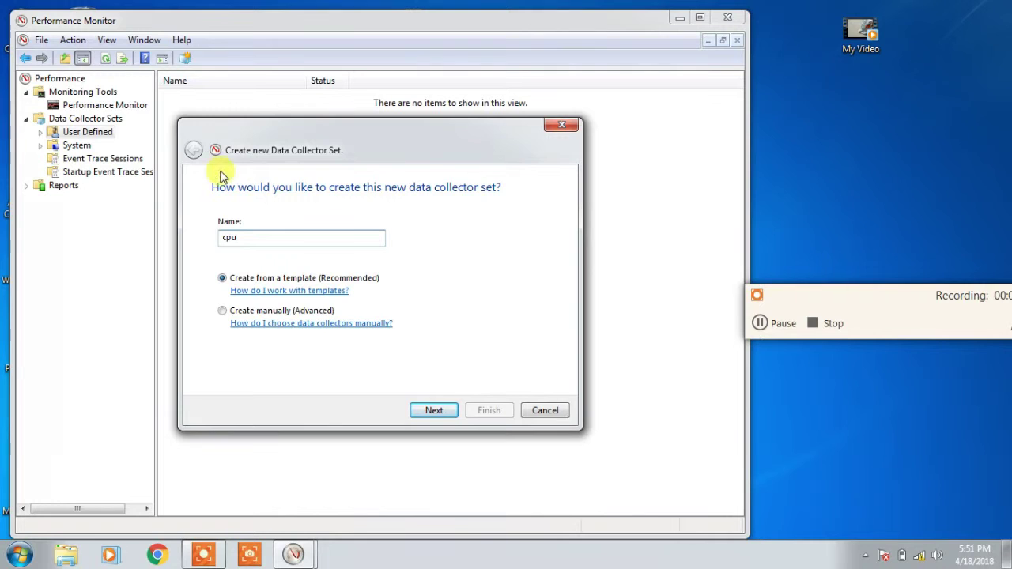
- Choose manual (advanced) creation for the cpu set and continue with performance counter data logs
{"action": "left_click", "coordinate": [222, 311]}
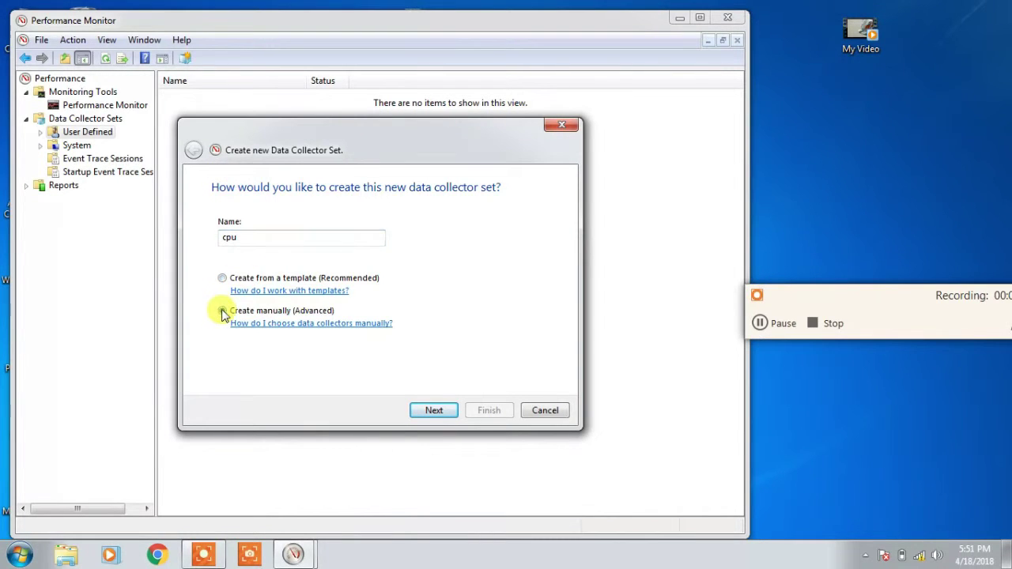
{"action": "left_click", "coordinate": [437, 411]}
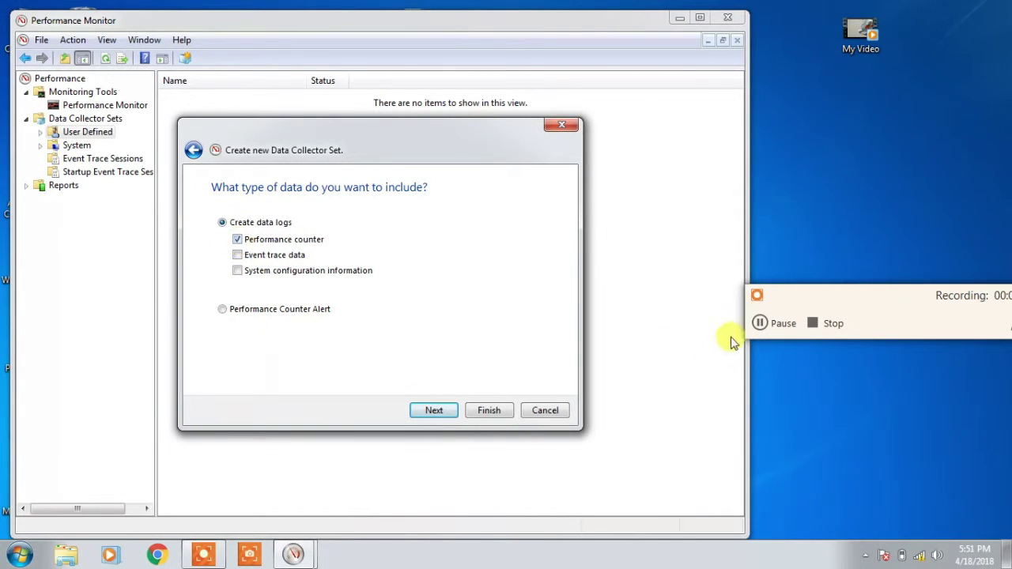
{"action": "left_click", "coordinate": [760, 325]}
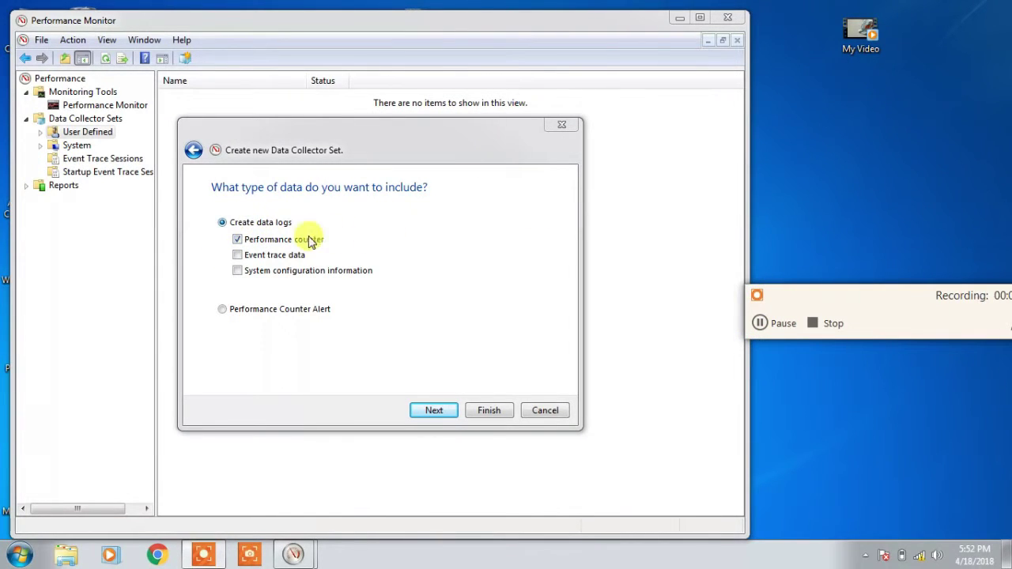
{"action": "left_click", "coordinate": [431, 409]}
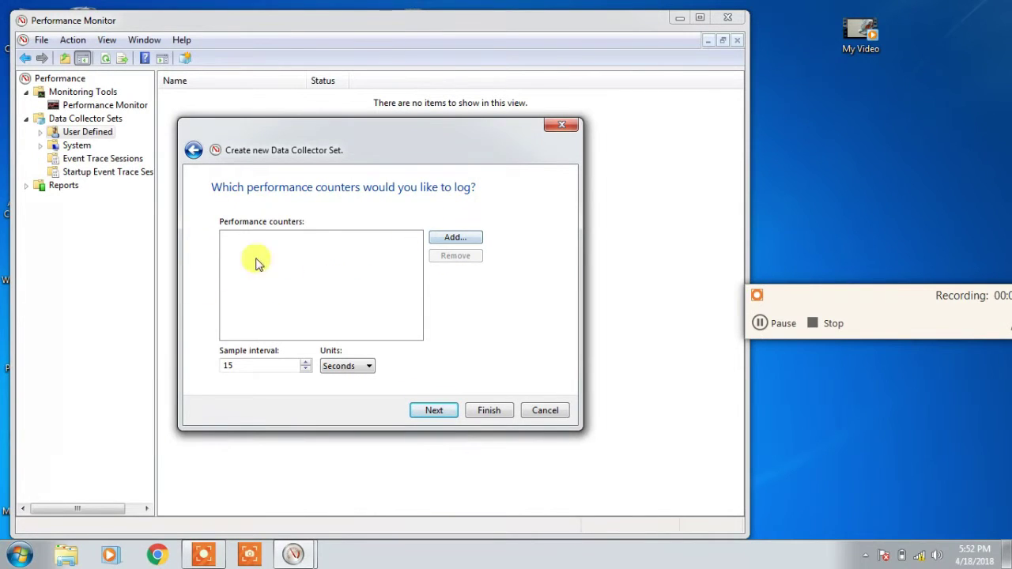
- Add all Processor counters for instance 1 to the counters to log
{"action": "left_click", "coordinate": [452, 237]}
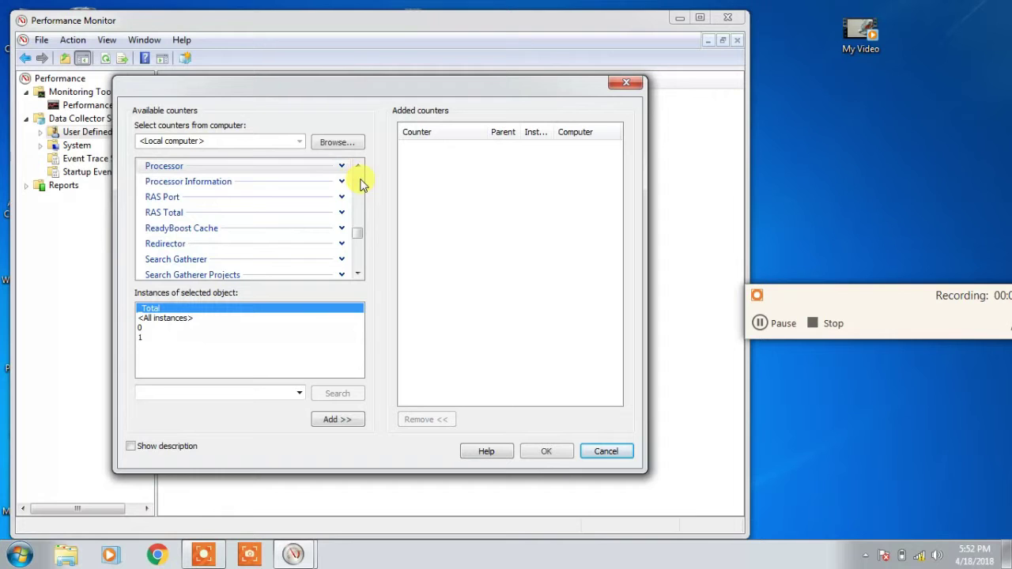
{"action": "left_click", "coordinate": [191, 163]}
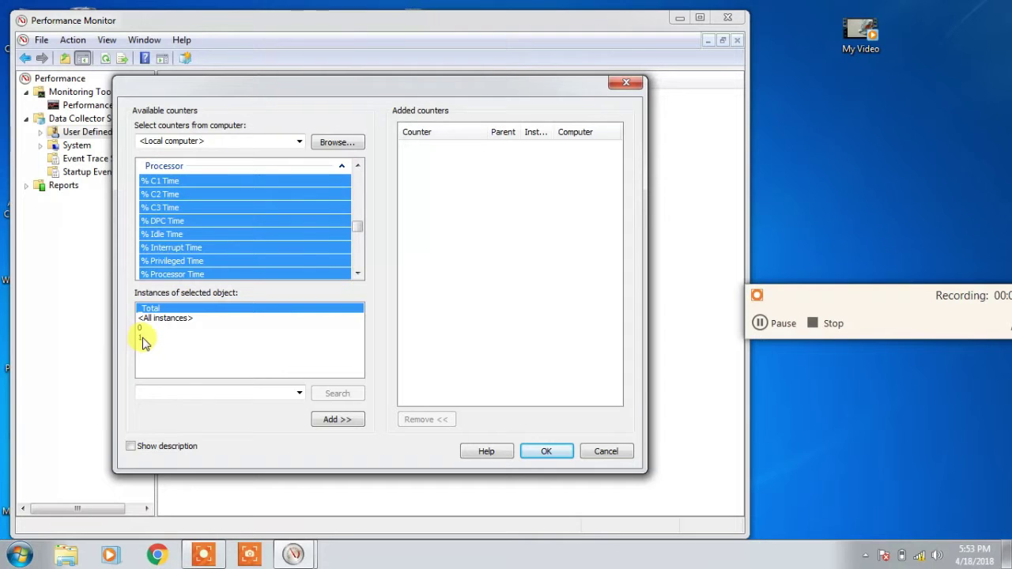
{"action": "left_click", "coordinate": [143, 342]}
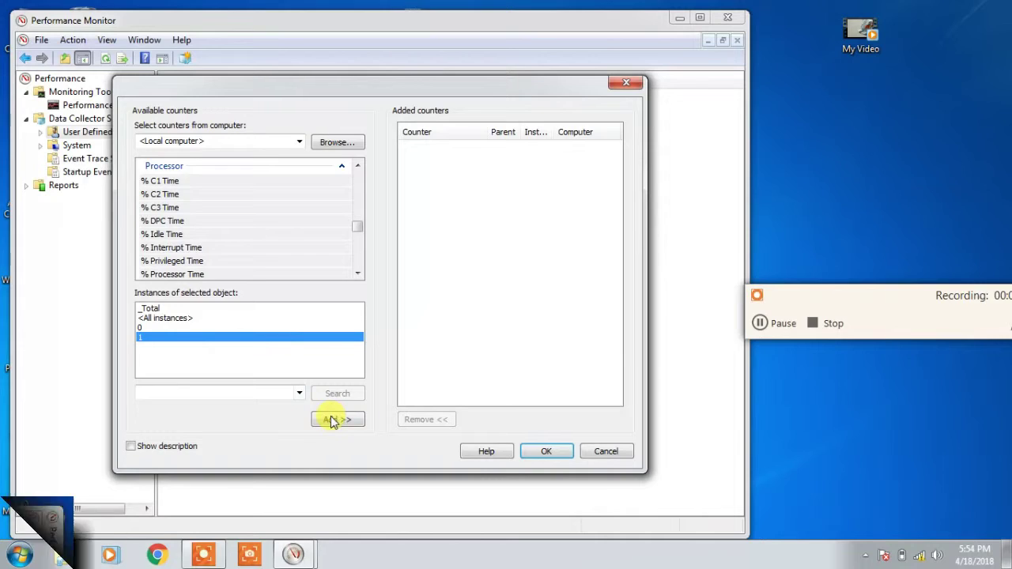
{"action": "left_click", "coordinate": [332, 419]}
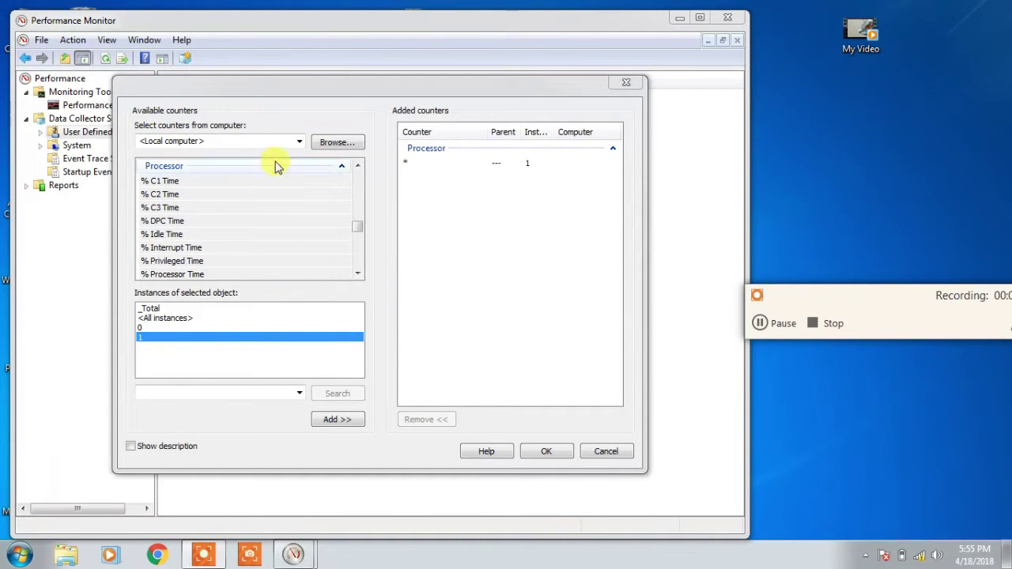
- Collapse the Processor counter list and expand the counters of the Process object
{"action": "left_click", "coordinate": [343, 167]}
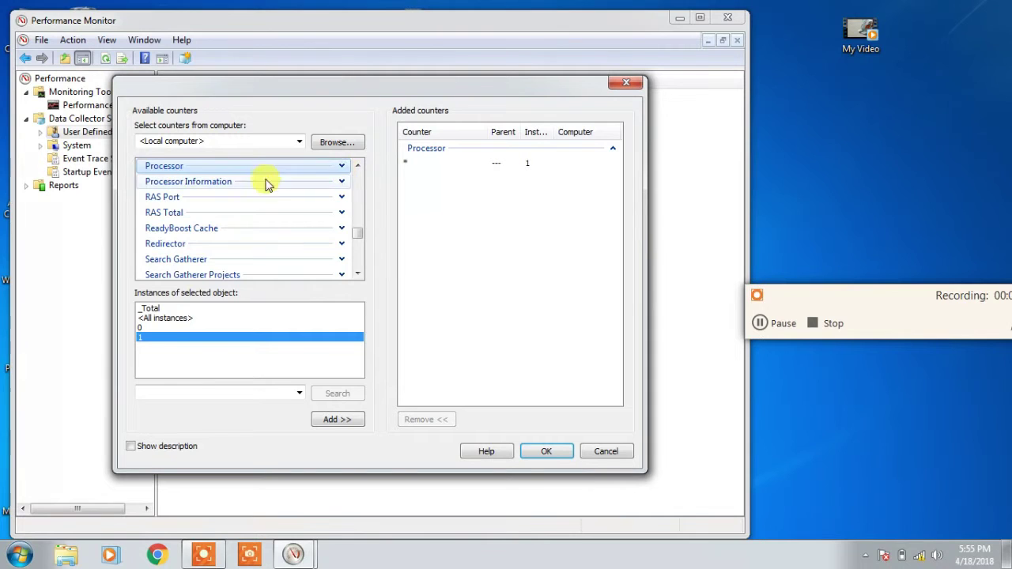
{"action": "scroll", "coordinate": [235, 192], "scroll_direction": "up", "scroll_amount": 2}
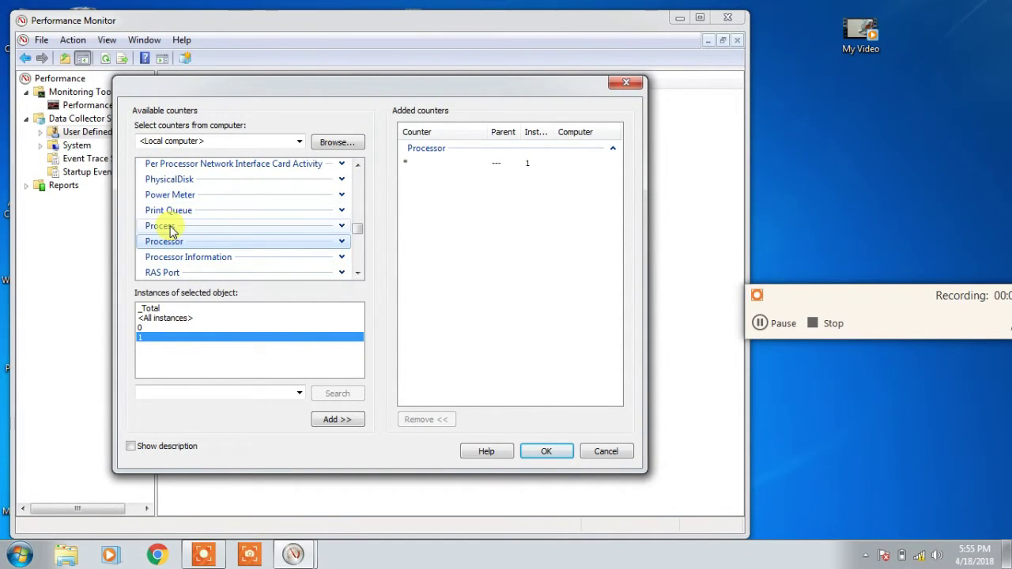
{"action": "left_click", "coordinate": [174, 227]}
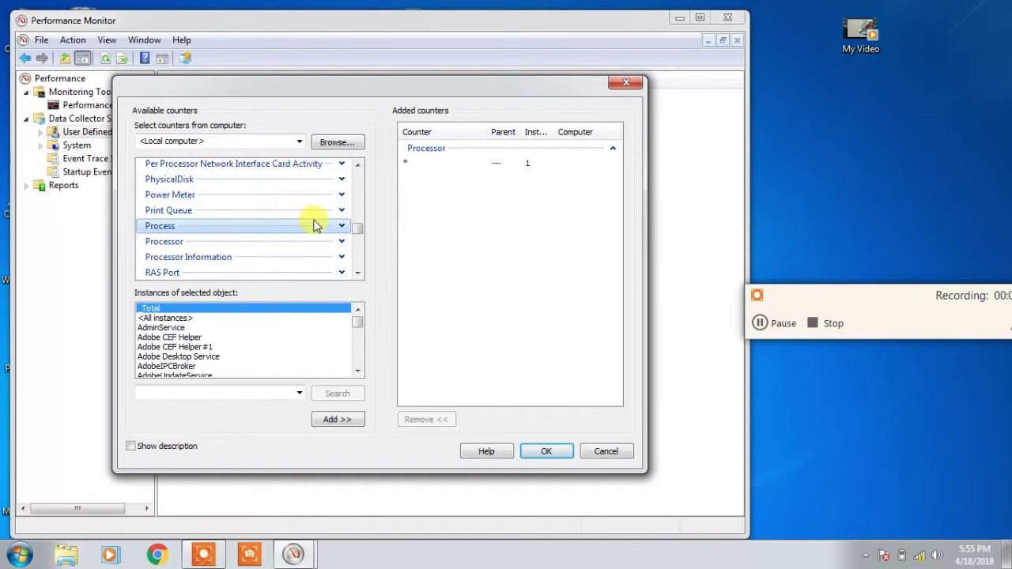
{"action": "left_click", "coordinate": [347, 228]}
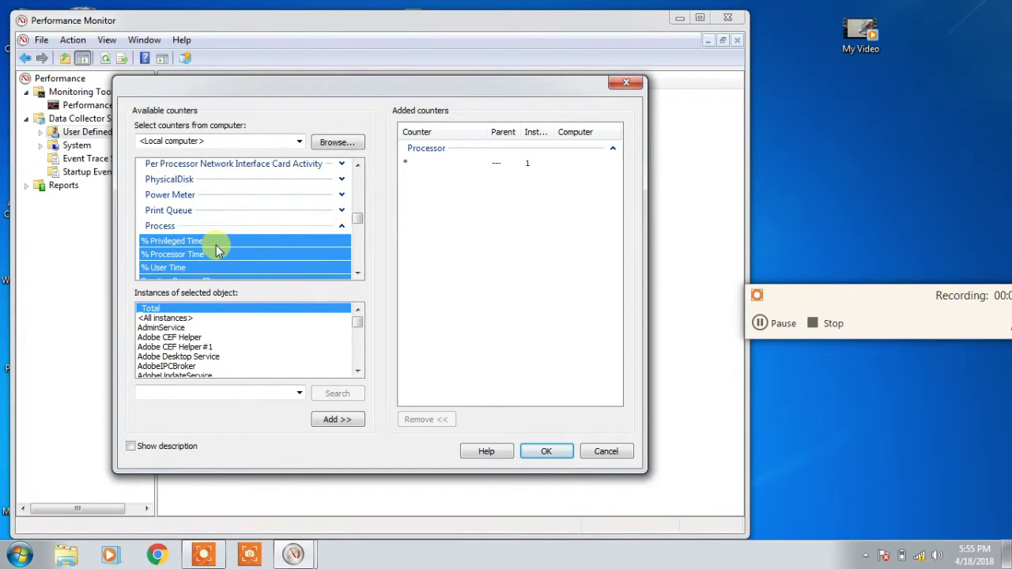
- Add the Process object's Thread Count counter for the _Total instance to the counters to log
{"action": "scroll", "coordinate": [219, 250], "scroll_direction": "down", "scroll_amount": 1}
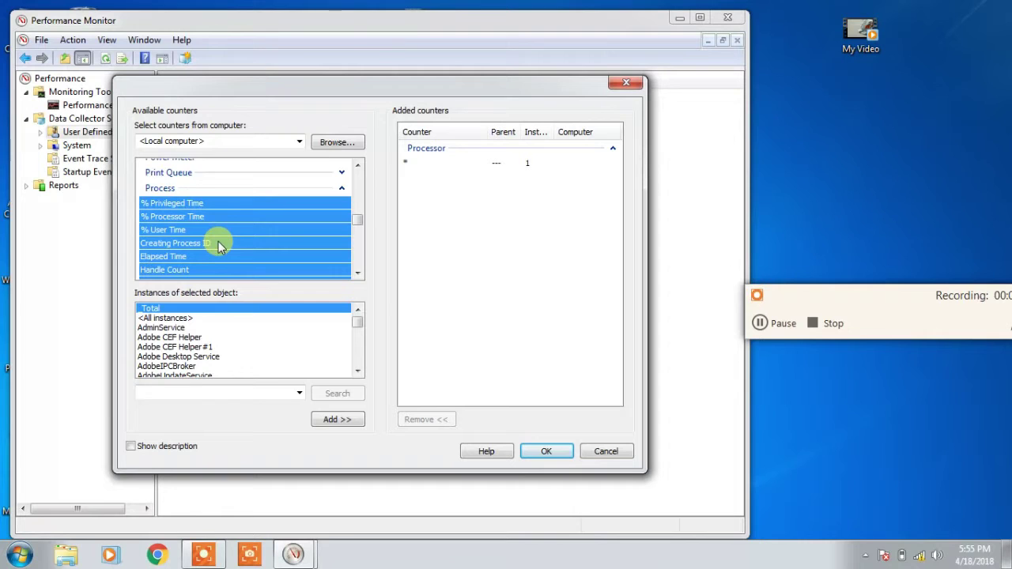
{"action": "scroll", "coordinate": [218, 241], "scroll_direction": "down", "scroll_amount": 1}
{"action": "scroll", "coordinate": [218, 228], "scroll_direction": "down", "scroll_amount": 3}
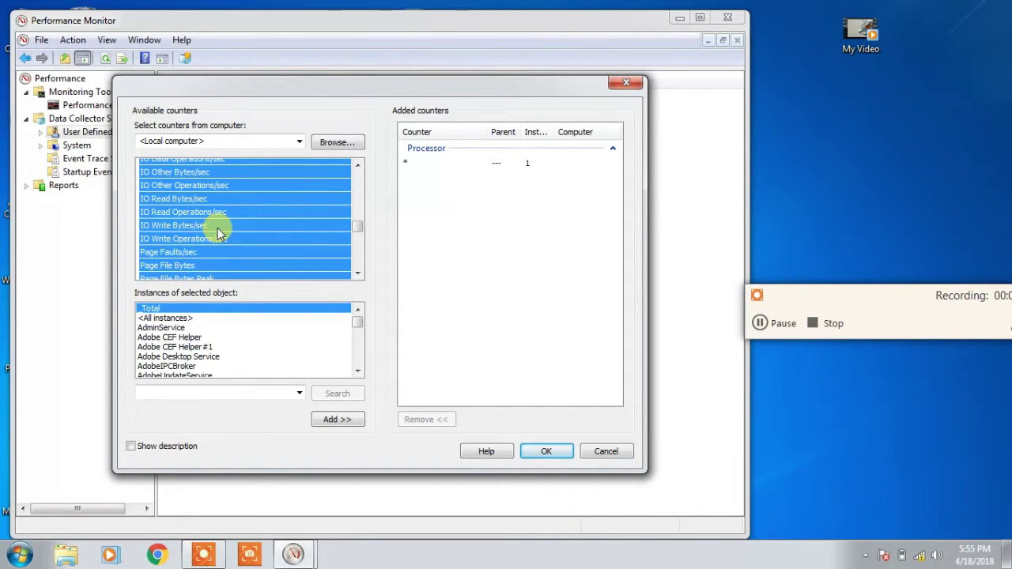
{"action": "scroll", "coordinate": [217, 228], "scroll_direction": "down", "scroll_amount": 2}
{"action": "scroll", "coordinate": [218, 227], "scroll_direction": "down", "scroll_amount": 2}
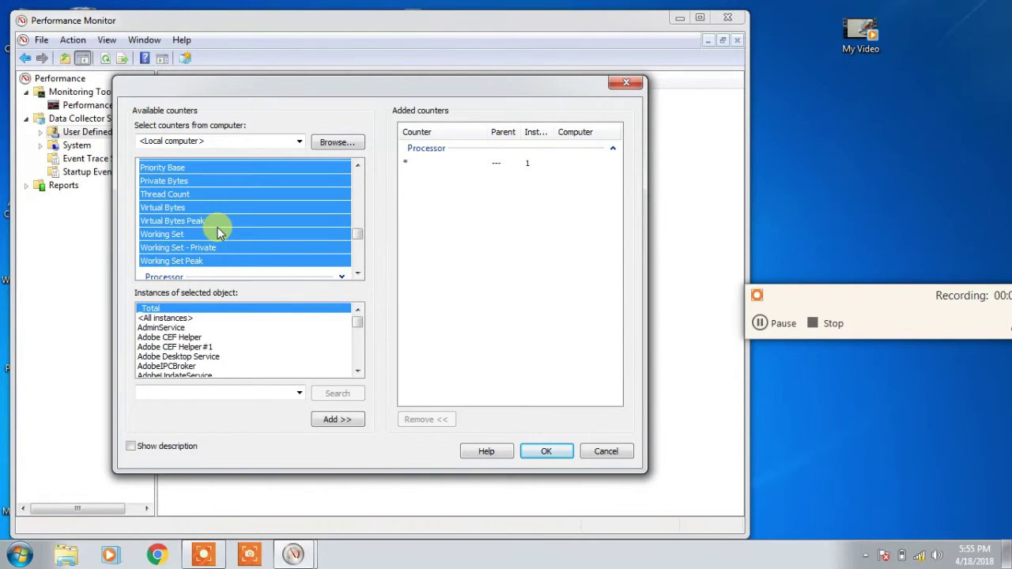
{"action": "scroll", "coordinate": [171, 217], "scroll_direction": "up", "scroll_amount": 2}
{"action": "scroll", "coordinate": [173, 219], "scroll_direction": "up", "scroll_amount": 5}
{"action": "scroll", "coordinate": [173, 218], "scroll_direction": "down", "scroll_amount": 3}
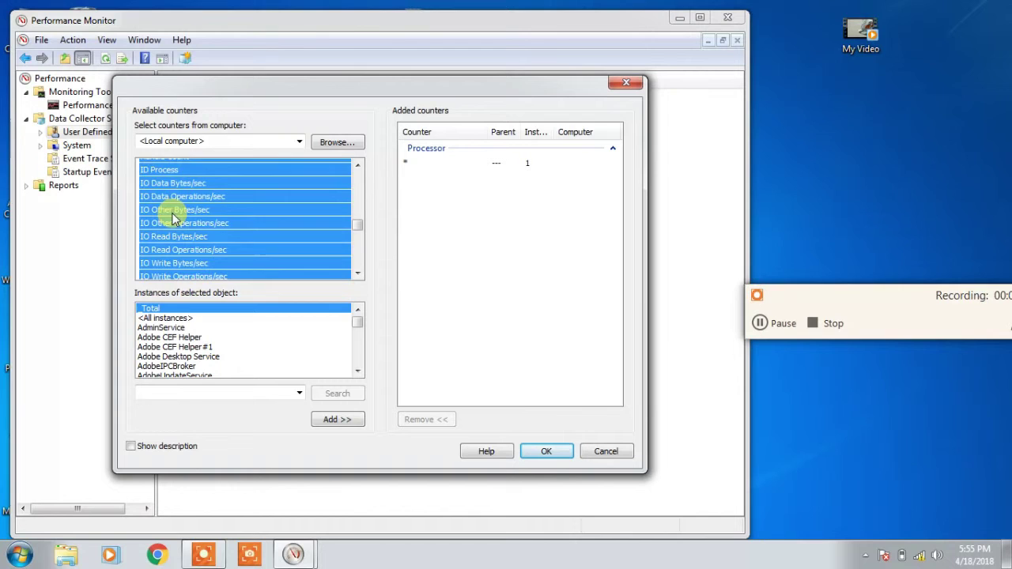
{"action": "scroll", "coordinate": [173, 219], "scroll_direction": "down", "scroll_amount": 5}
{"action": "scroll", "coordinate": [173, 218], "scroll_direction": "up", "scroll_amount": 1}
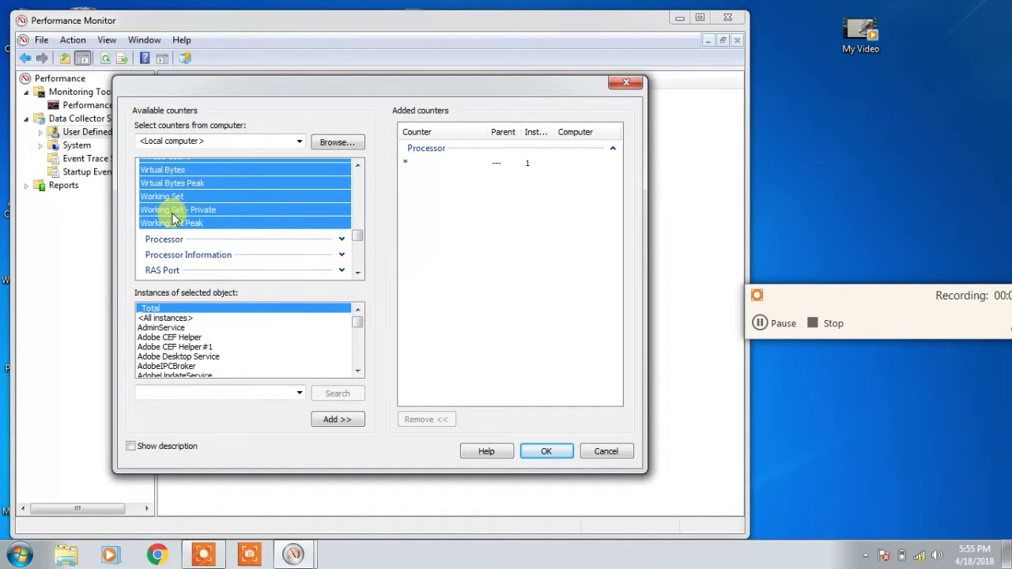
{"action": "scroll", "coordinate": [173, 218], "scroll_direction": "up", "scroll_amount": 1}
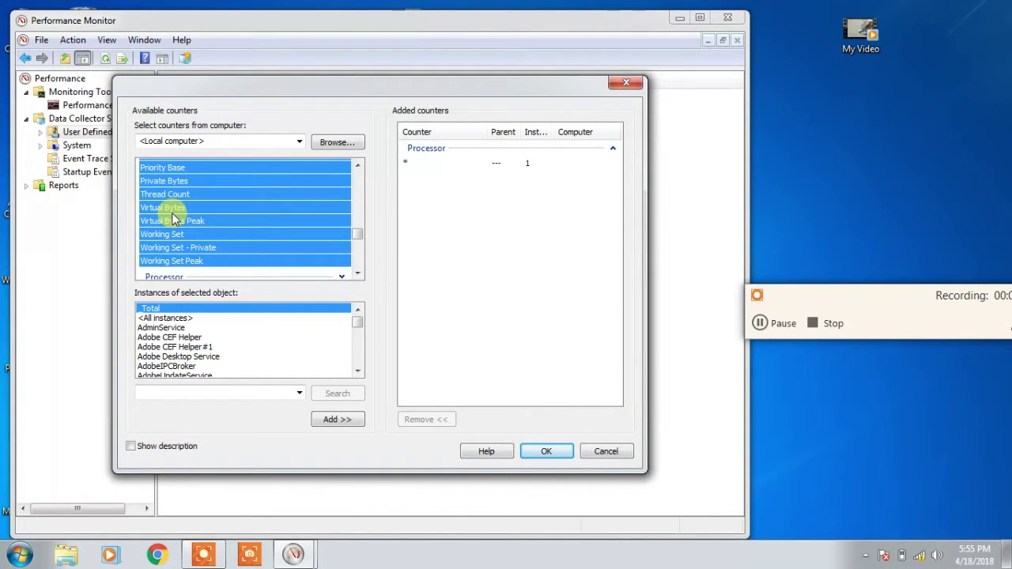
{"action": "left_click", "coordinate": [169, 195]}
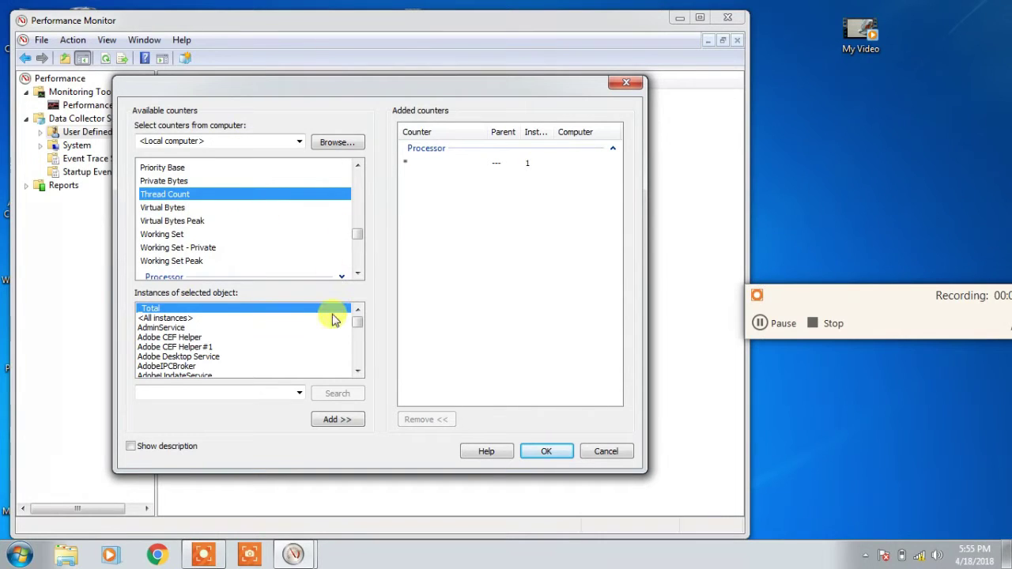
{"action": "left_click", "coordinate": [337, 419]}
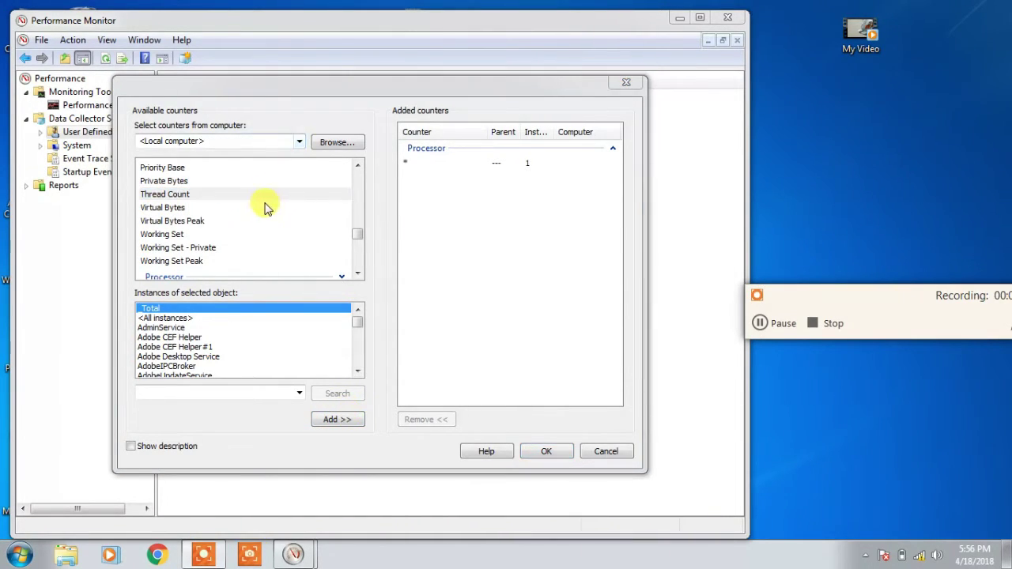
{"action": "left_click", "coordinate": [197, 197]}
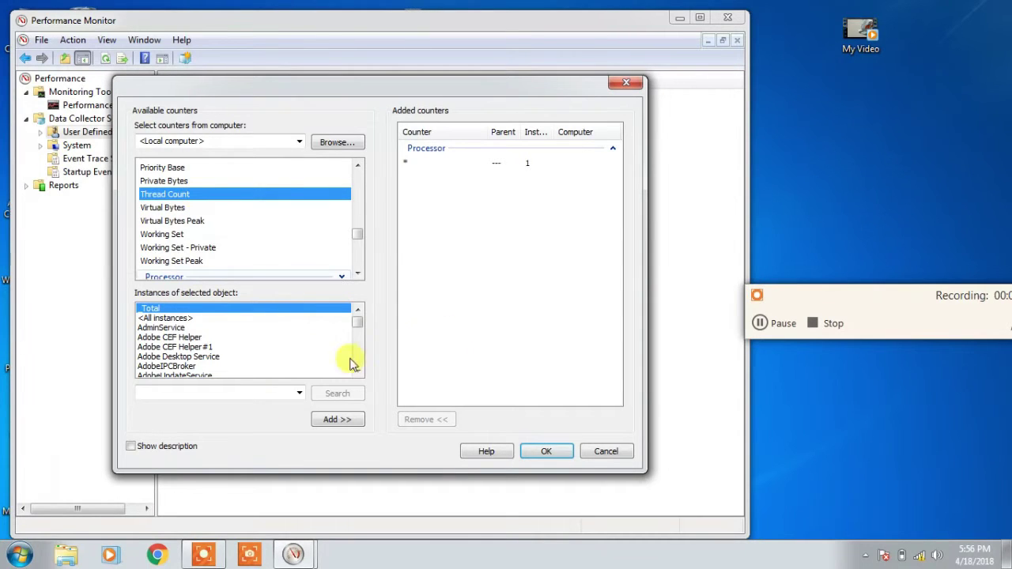
{"action": "left_click", "coordinate": [332, 420]}
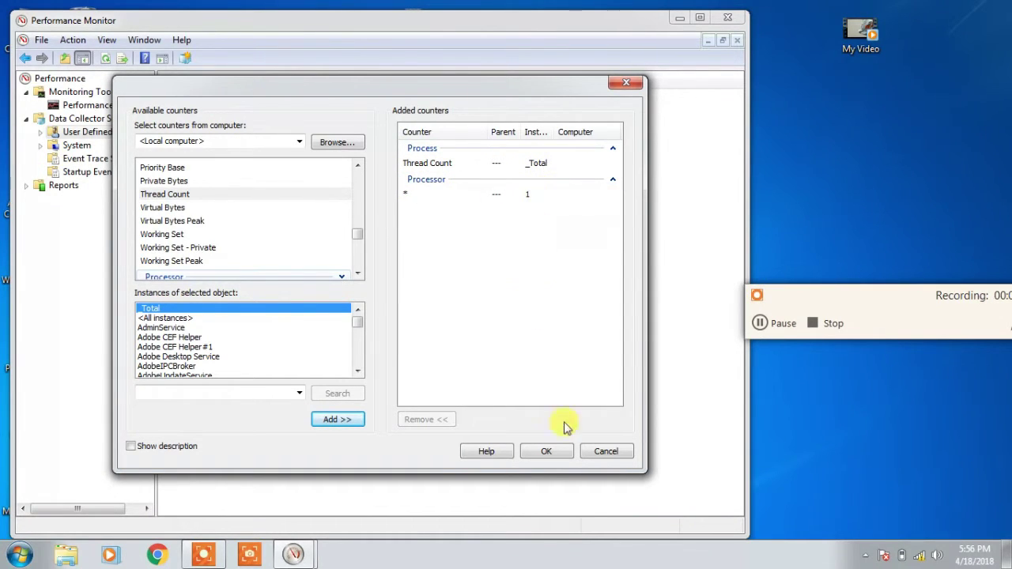
- Accept the added counters and finish creating the cpu data collector set
{"action": "left_click", "coordinate": [568, 451]}
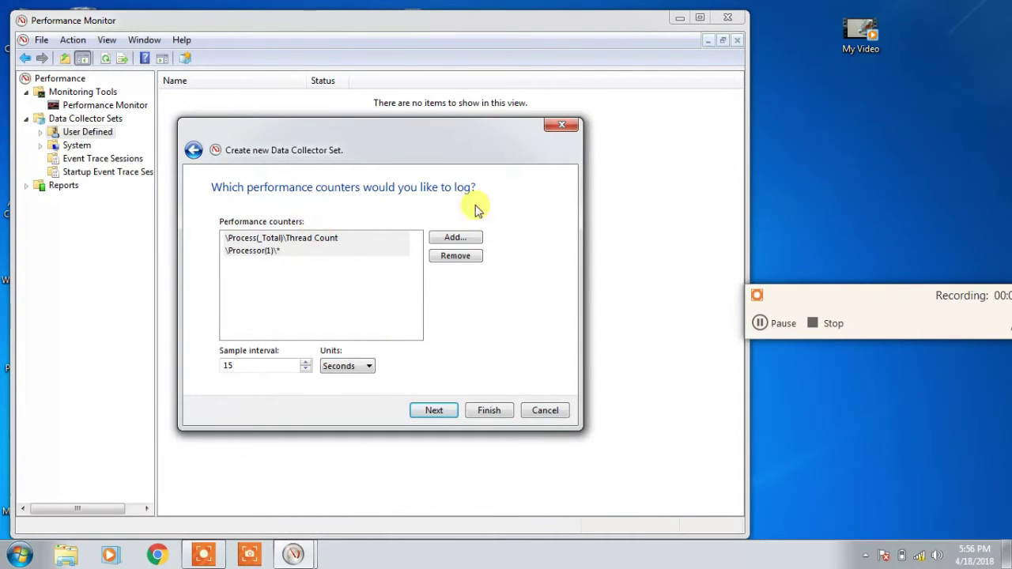
{"action": "left_click", "coordinate": [479, 411]}
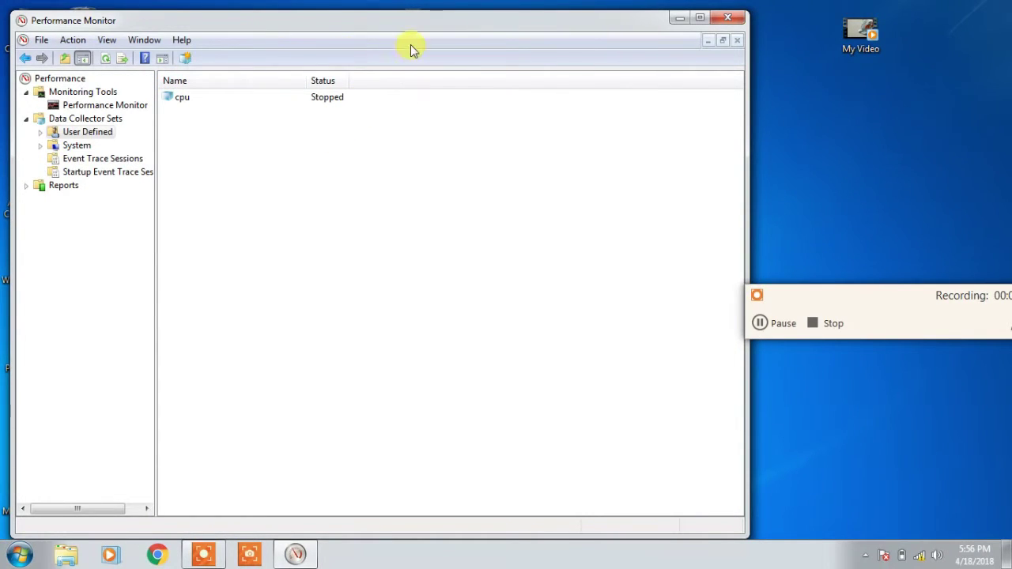
{"action": "left_click", "coordinate": [760, 324]}
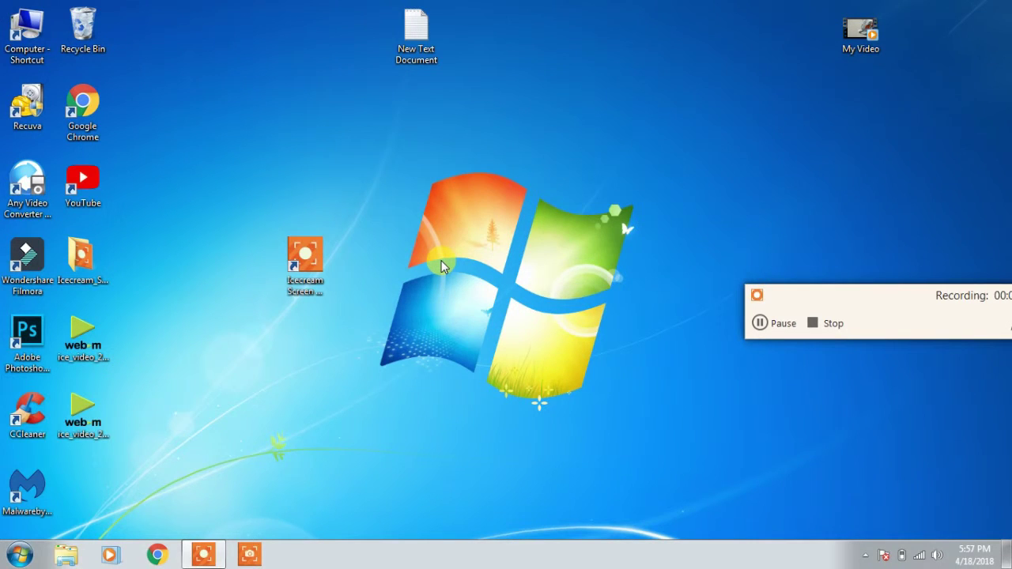
- Open System Configuration by running msconfig from the Run dialog
{"action": "key", "text": "super+r"}
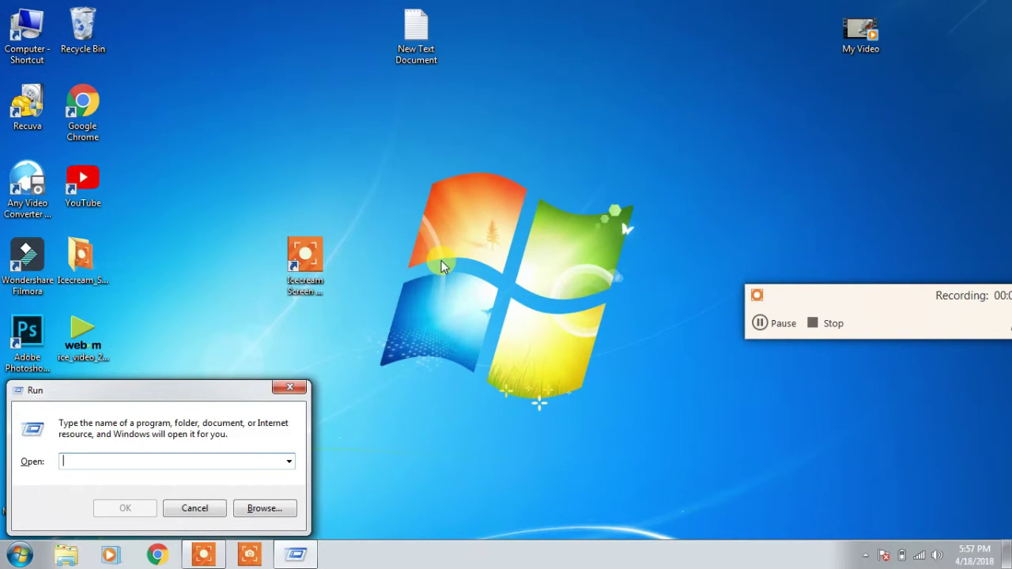
{"action": "left_click", "coordinate": [751, 315]}
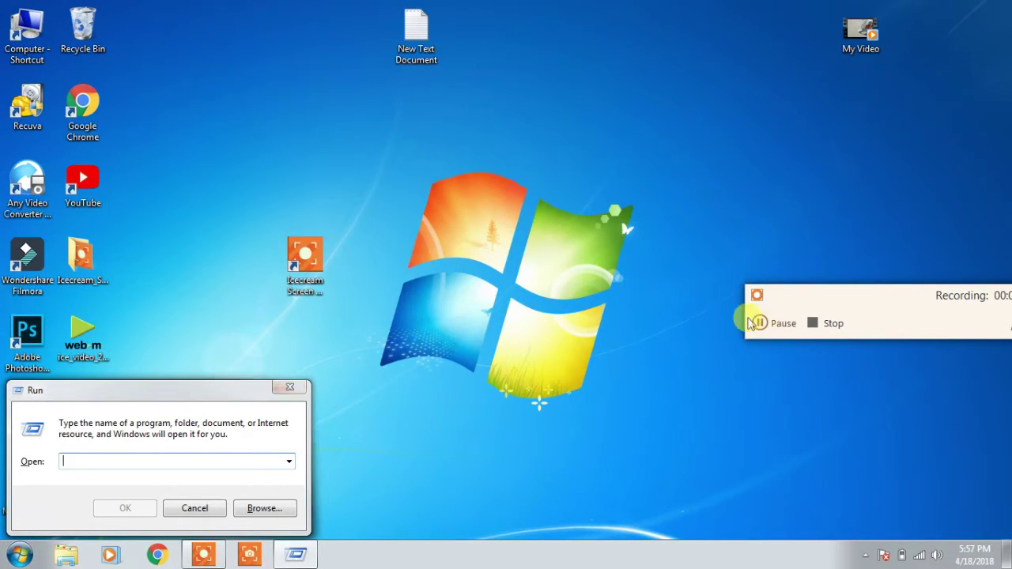
{"action": "left_click", "coordinate": [122, 465]}
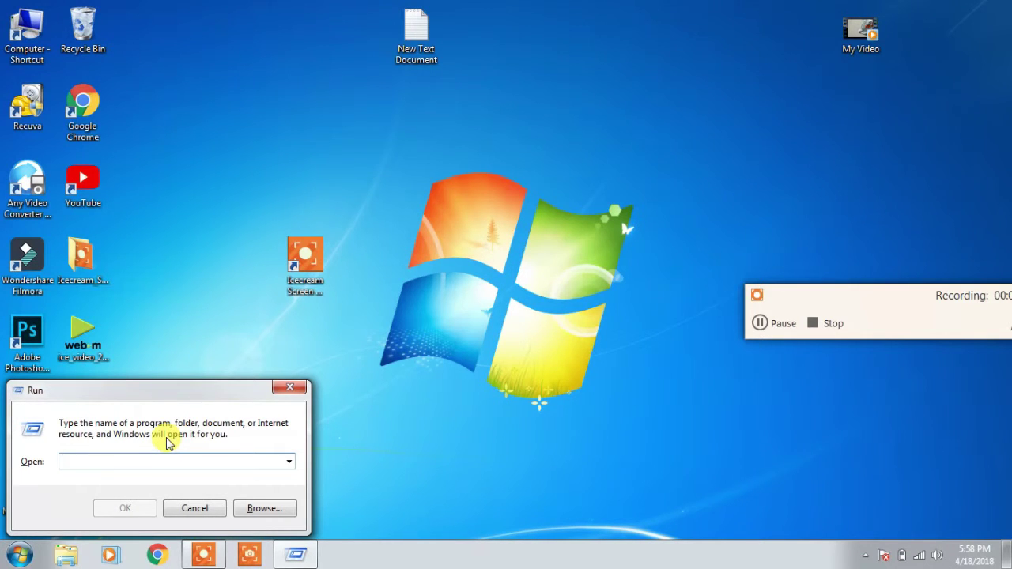
{"action": "type", "text": "msconfig"}
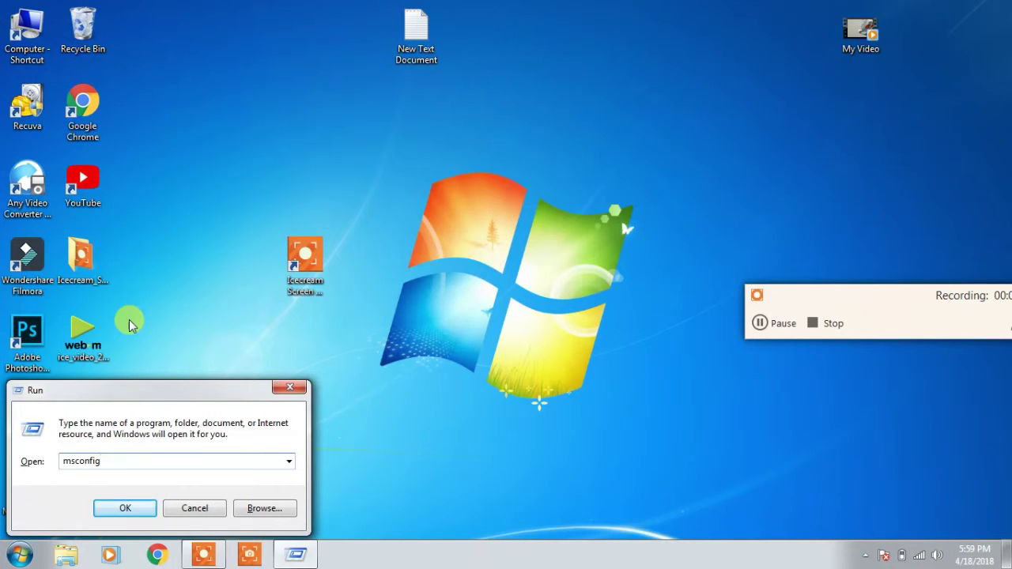
{"action": "left_click", "coordinate": [122, 504]}
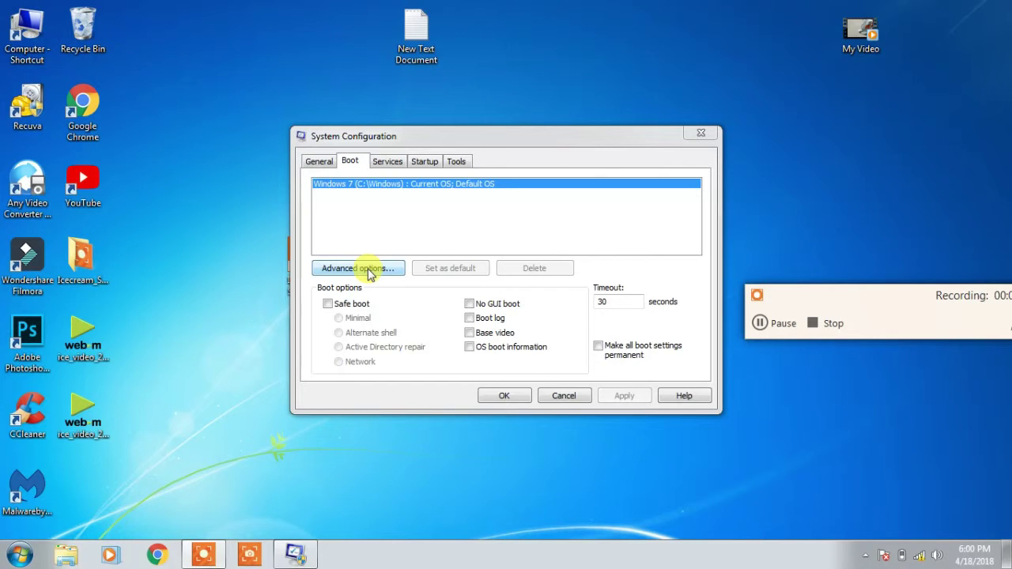
- Enable the number of processors in the advanced boot options, set it to 2, and apply the System Configuration changes
{"action": "left_click", "coordinate": [359, 268]}
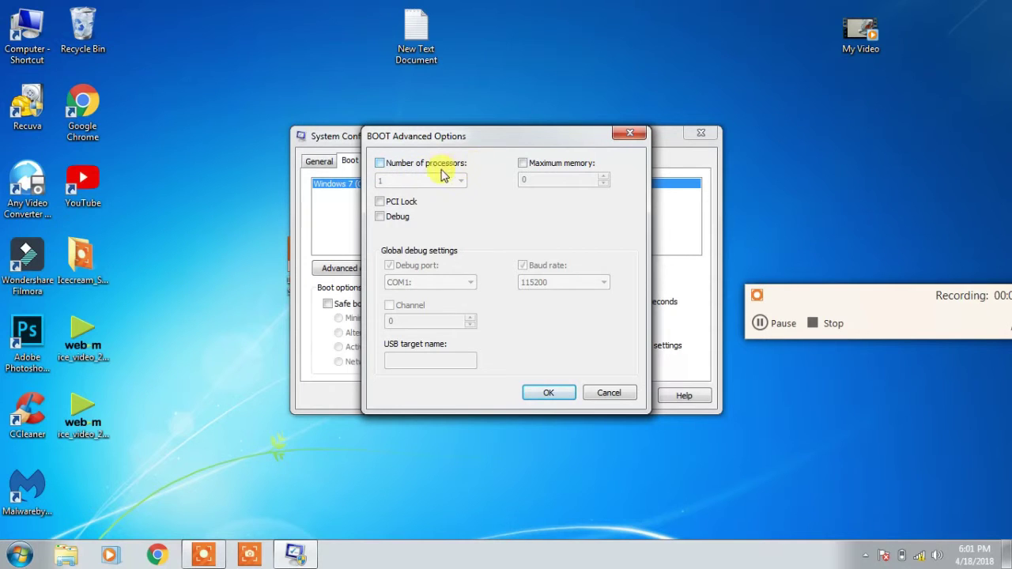
{"action": "left_click", "coordinate": [380, 164]}
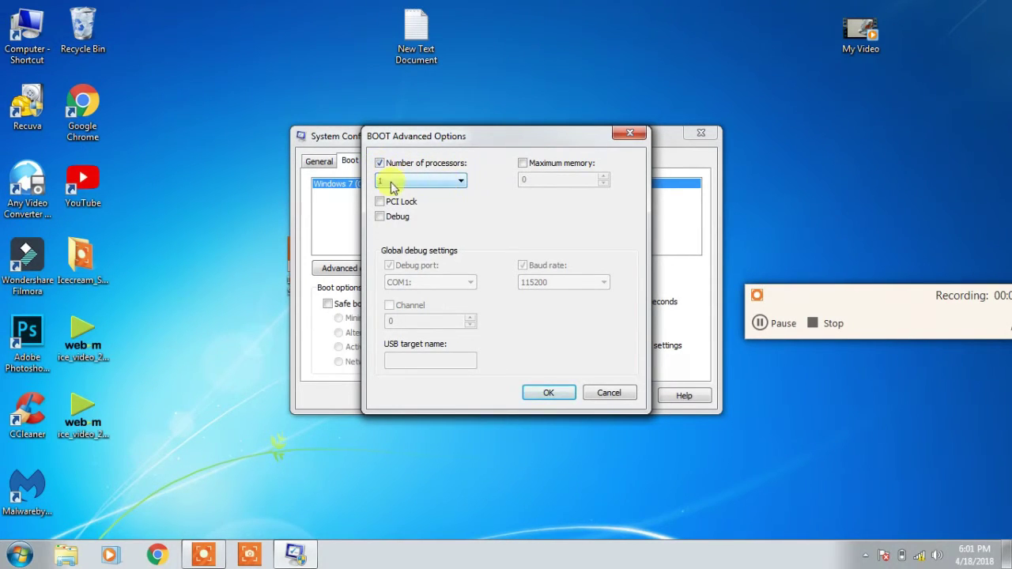
{"action": "left_click", "coordinate": [462, 183]}
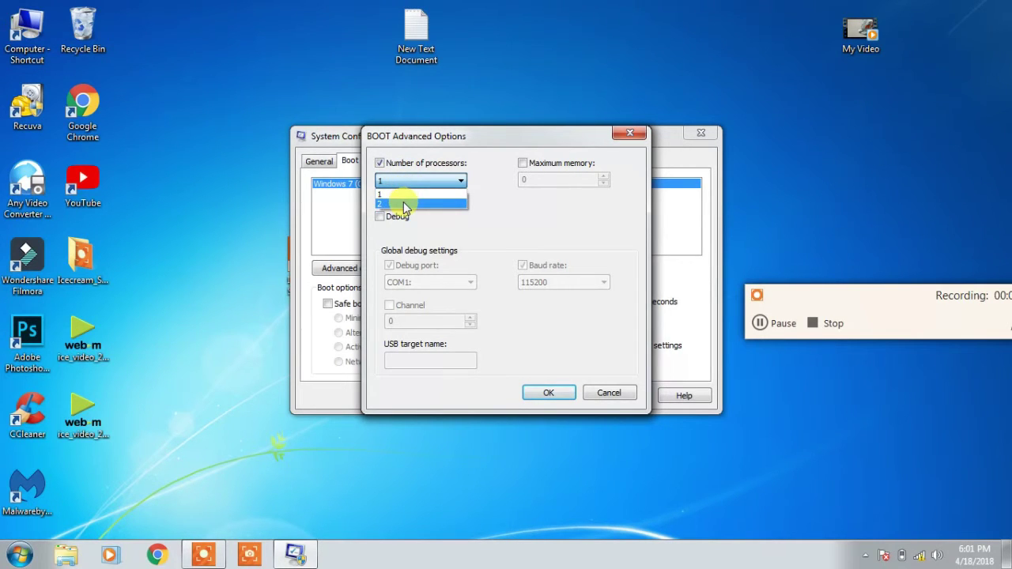
{"action": "left_click", "coordinate": [403, 203]}
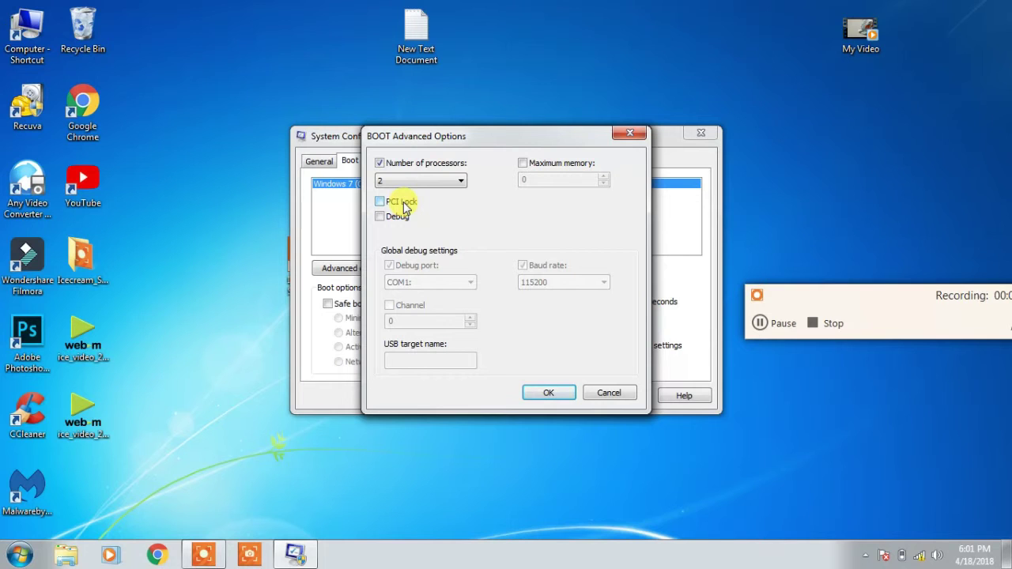
{"action": "left_click", "coordinate": [554, 392]}
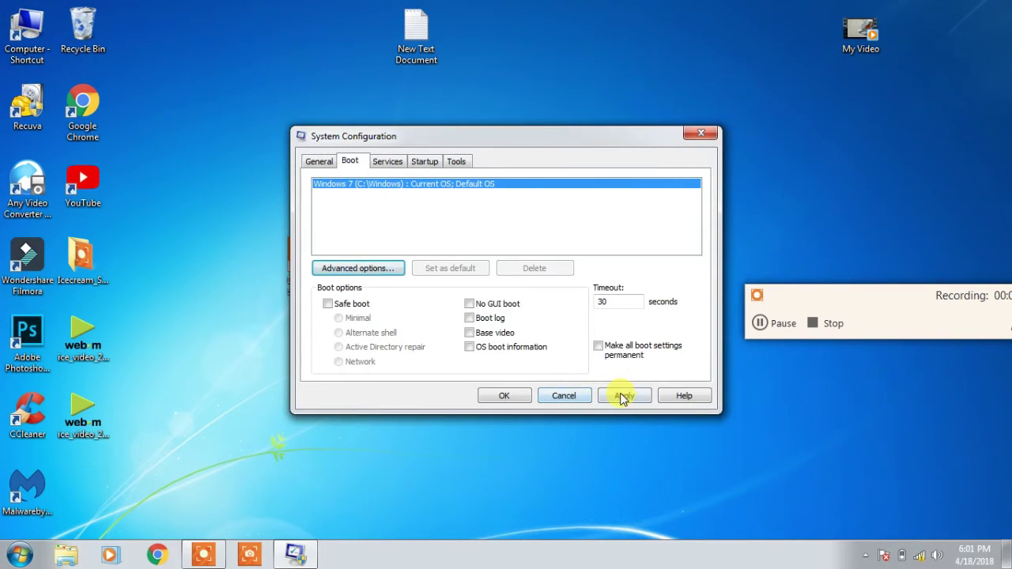
{"action": "left_click", "coordinate": [622, 397]}
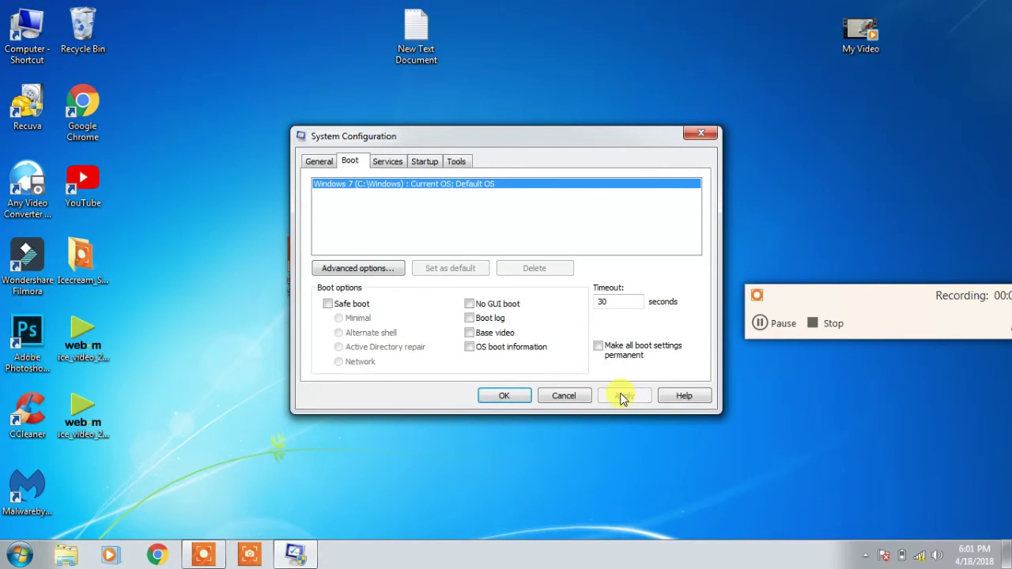
{"action": "left_click", "coordinate": [509, 396]}
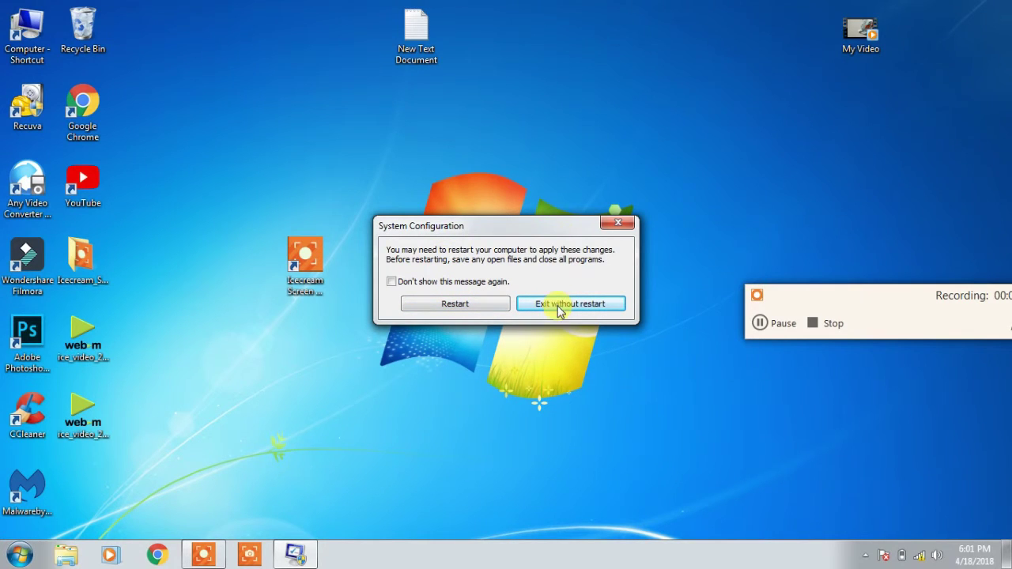
{"action": "left_click", "coordinate": [760, 324]}
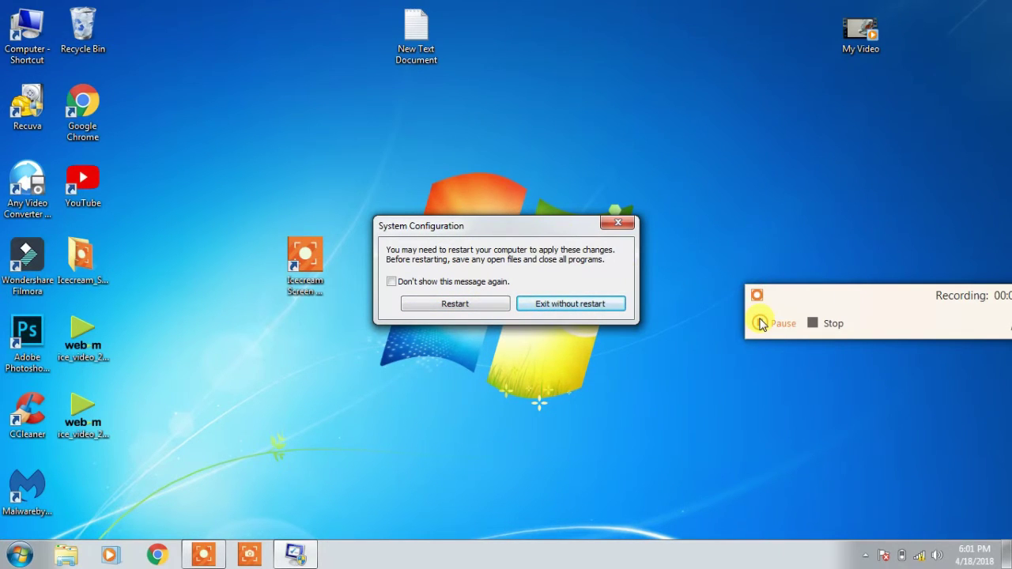
{"action": "left_click", "coordinate": [760, 323]}
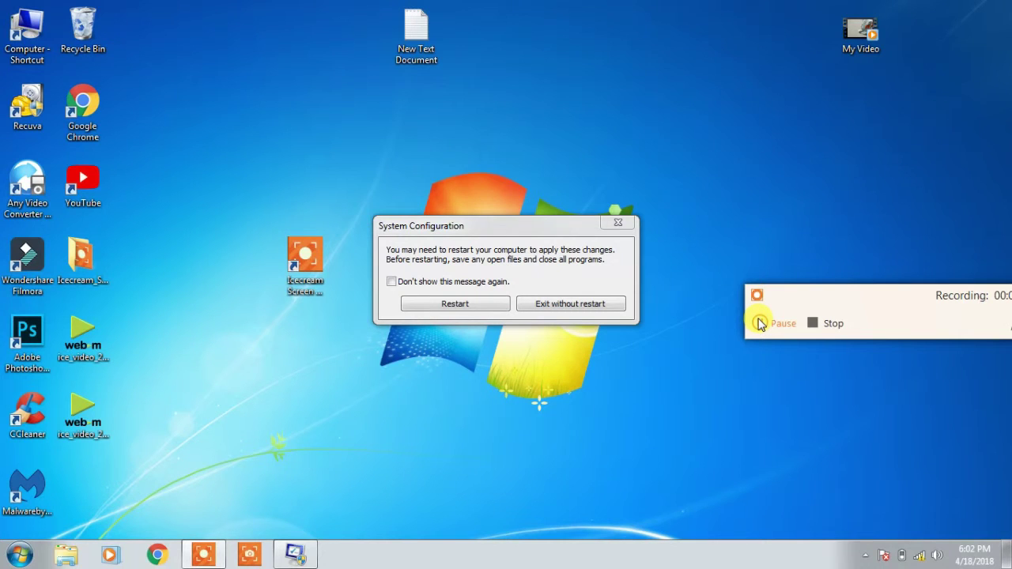